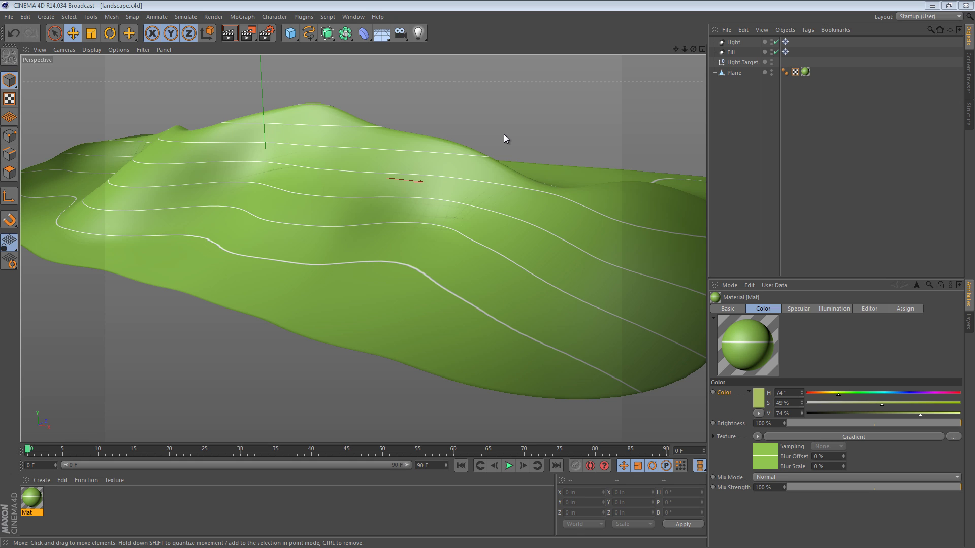
Step: Maximise the Top view over the landscape and pick the Linear spline type
left_click_drag(441, 166, 378, 215, "alt")
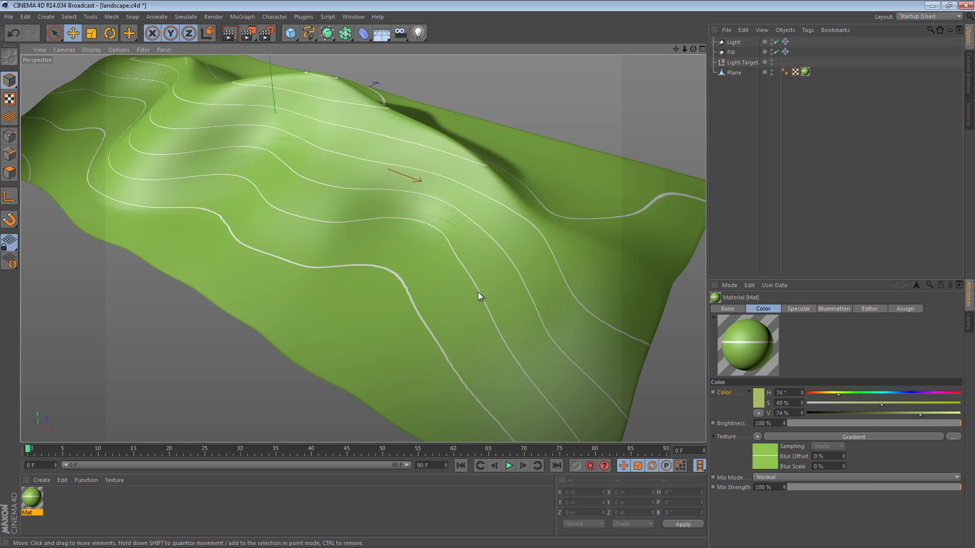
mouse_move(471, 247)
left_mouse_down("alt")
mouse_move(431, 249)
mouse_move(476, 244)
left_mouse_up("alt")
middle_click(468, 242)
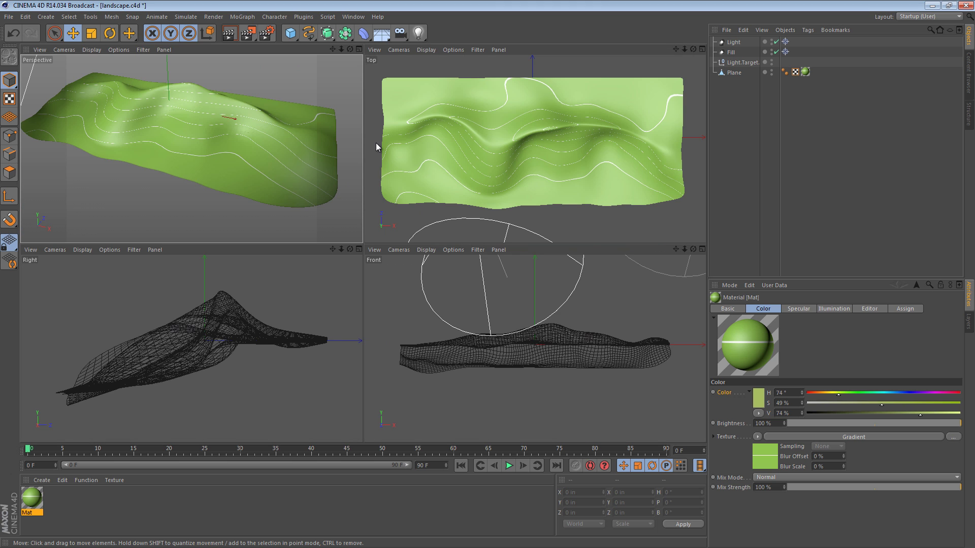
middle_click(557, 165)
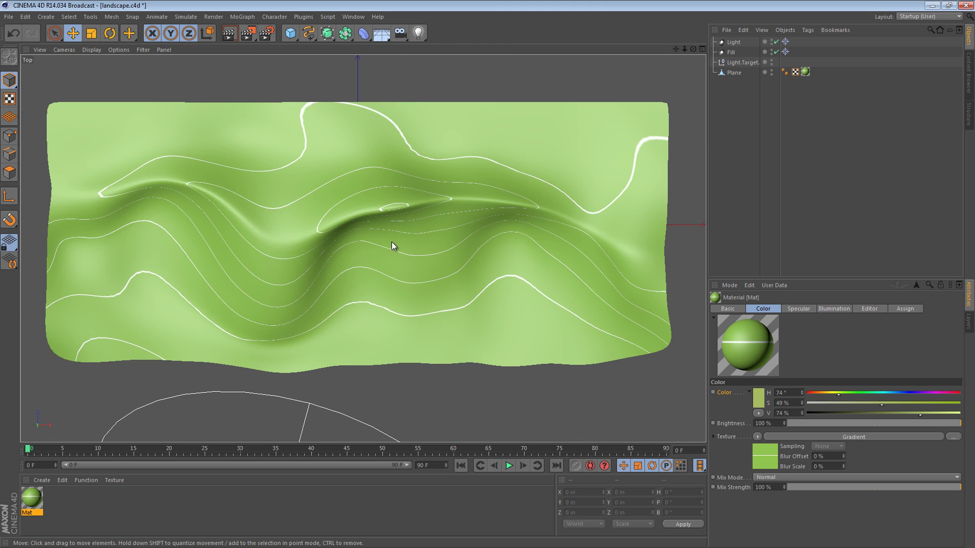
middle_click_drag(394, 245, 405, 228, "alt")
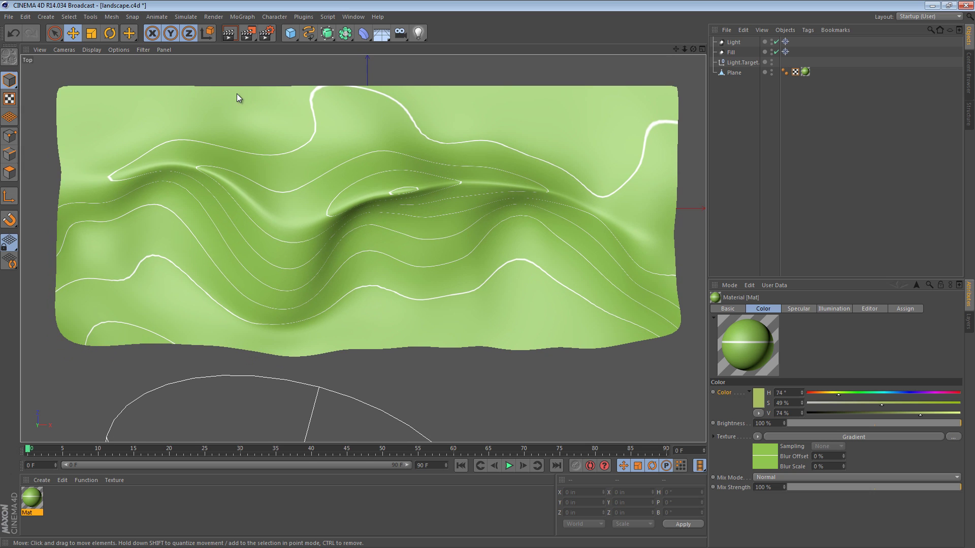
left_click(308, 33)
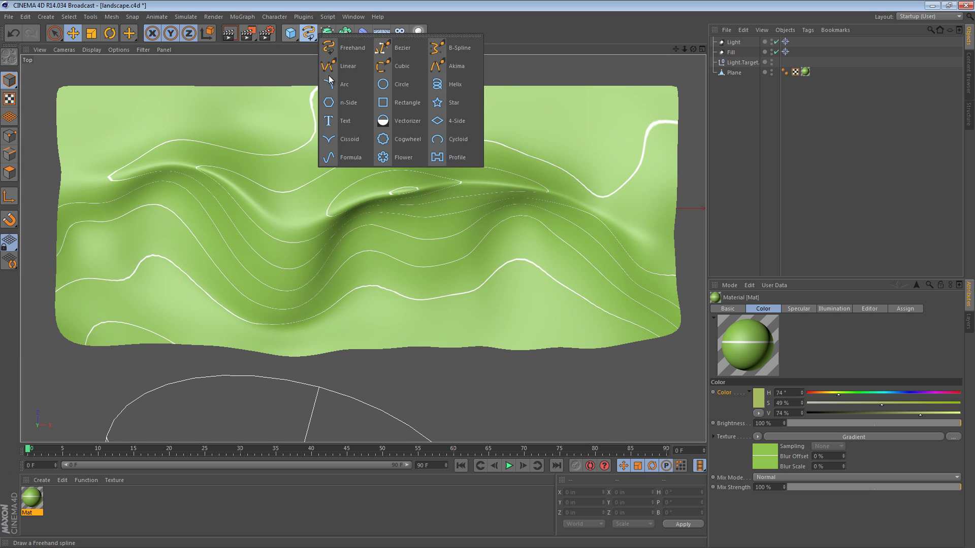
left_click(348, 66)
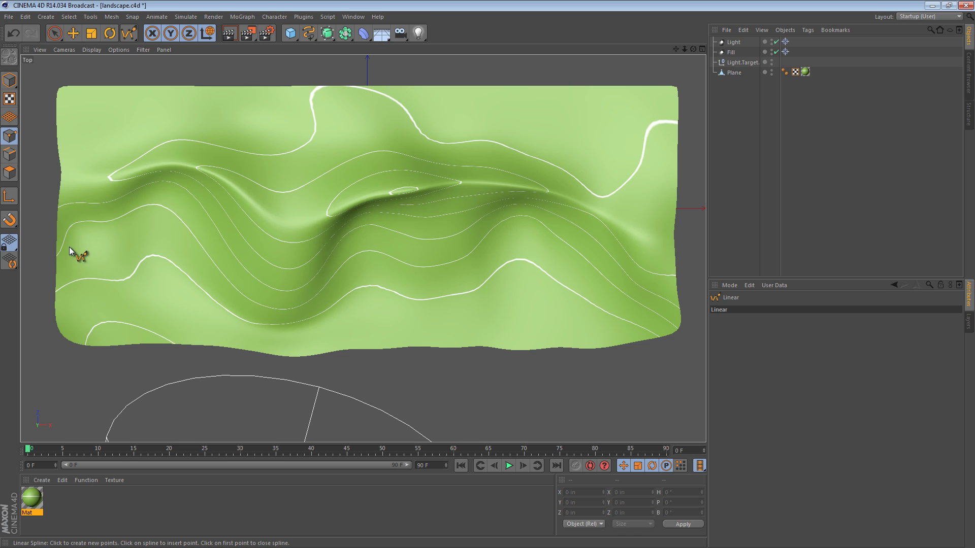
Step: Draw the path from the landscape's left edge along the lower contours
left_click(68, 264)
left_click(96, 279)
left_click(132, 288)
key("alt+d")
left_click(165, 278)
left_click(191, 298)
left_click(219, 320)
left_click(246, 334)
left_click(284, 341)
left_click(316, 335)
left_click(345, 321)
left_click(374, 308)
Step: Continue the path rightward and up the slope to the top-right corner, then return to Perspective
left_click(413, 309)
left_click(453, 322)
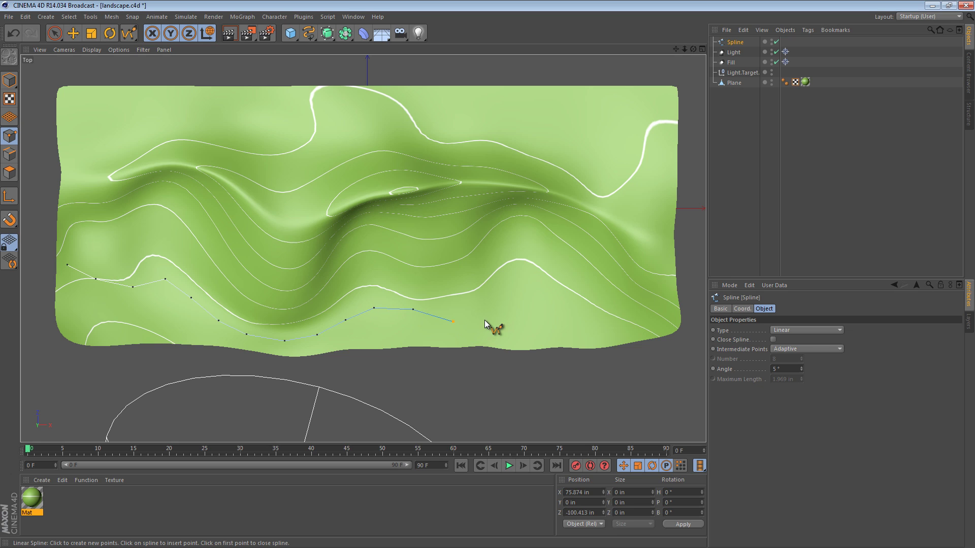
left_click(485, 319)
left_click(519, 305)
left_click(535, 280)
left_click(546, 261)
left_click(554, 239)
left_click(560, 222)
left_click(569, 207)
left_click(604, 167)
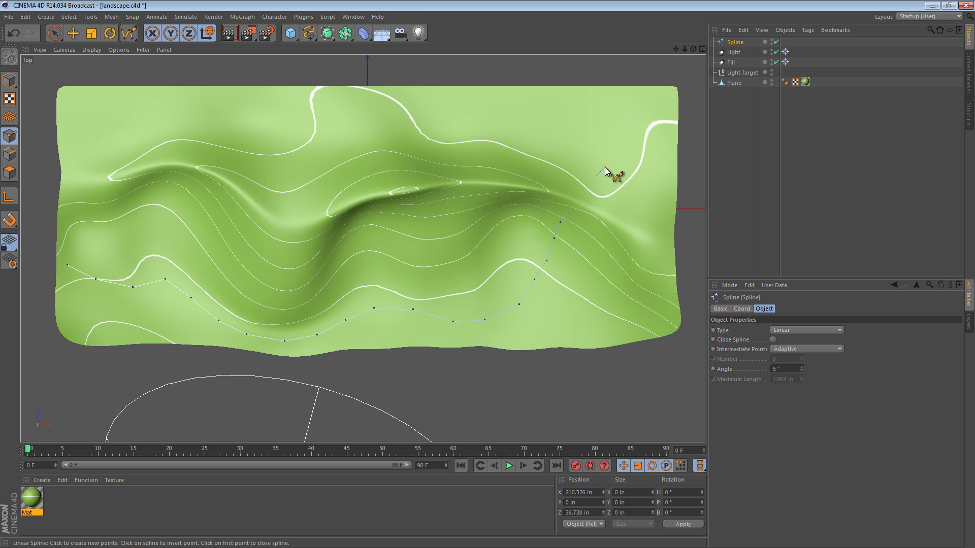
left_click(625, 142)
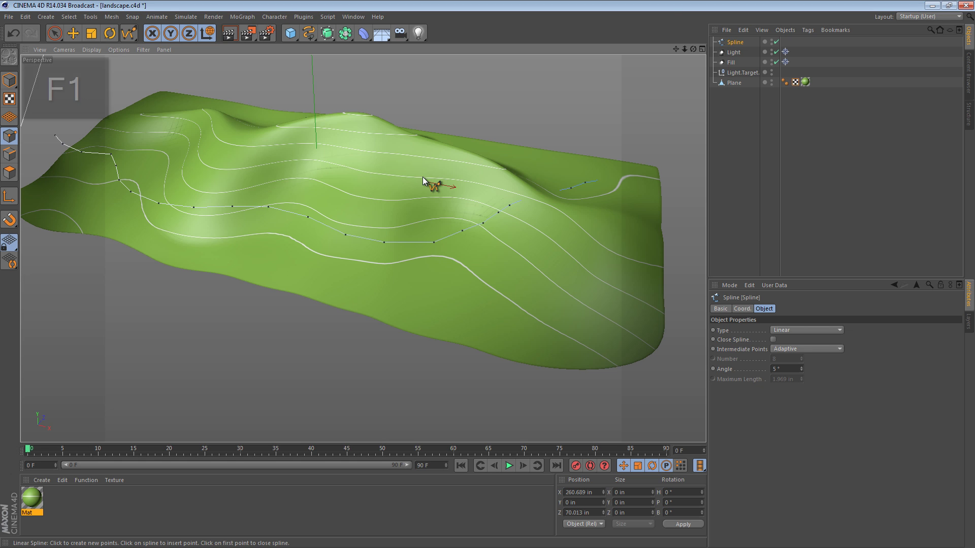
key("F1")
Step: Move the spline in Model mode up to Y 19.296 in, just above the terrain
left_click(9, 80)
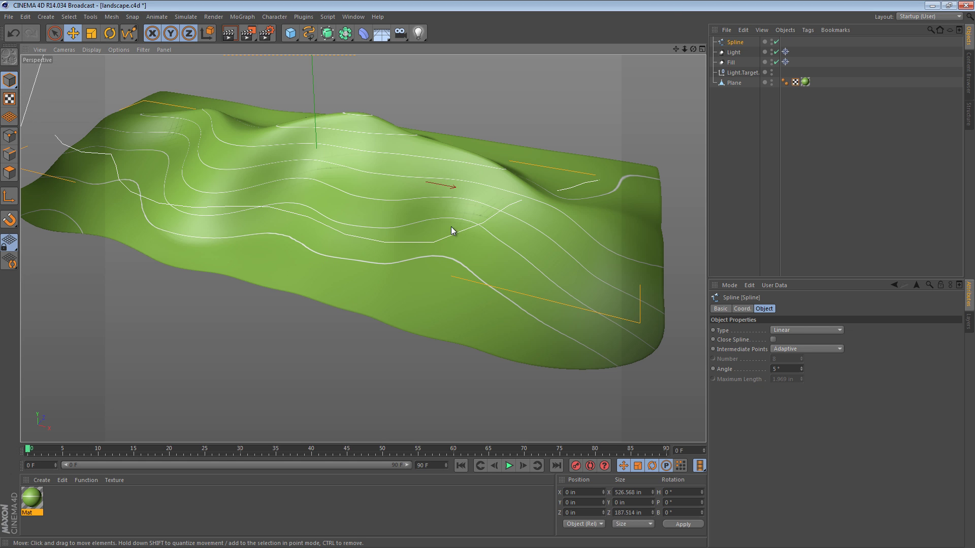
key("e")
left_click_drag(449, 228, 429, 180, "alt")
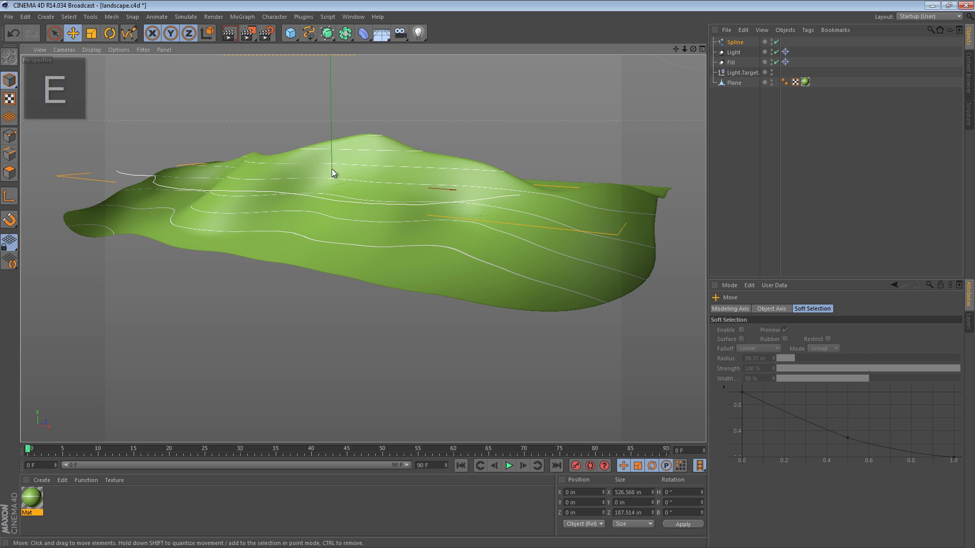
key("alt+d")
left_click_drag(328, 160, 330, 61)
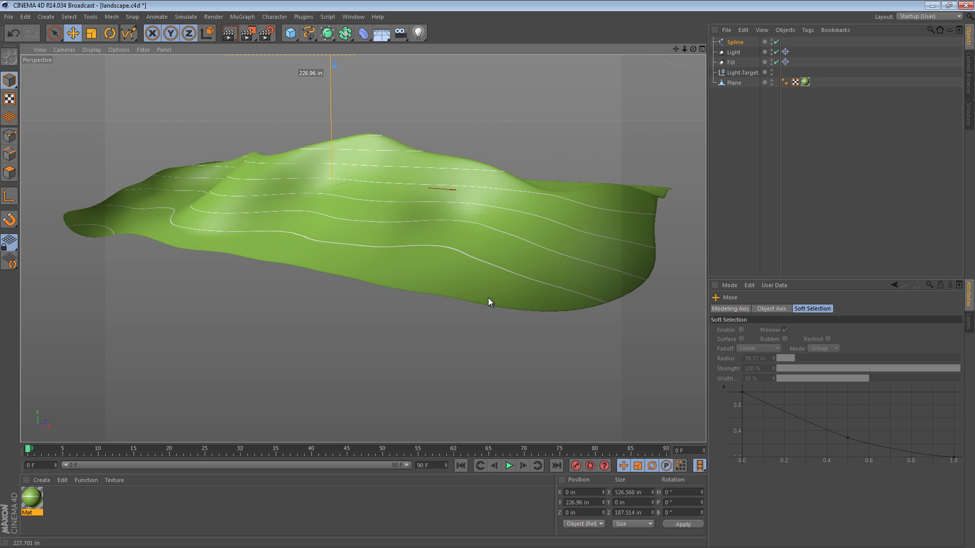
left_click_drag(488, 297, 203, 99)
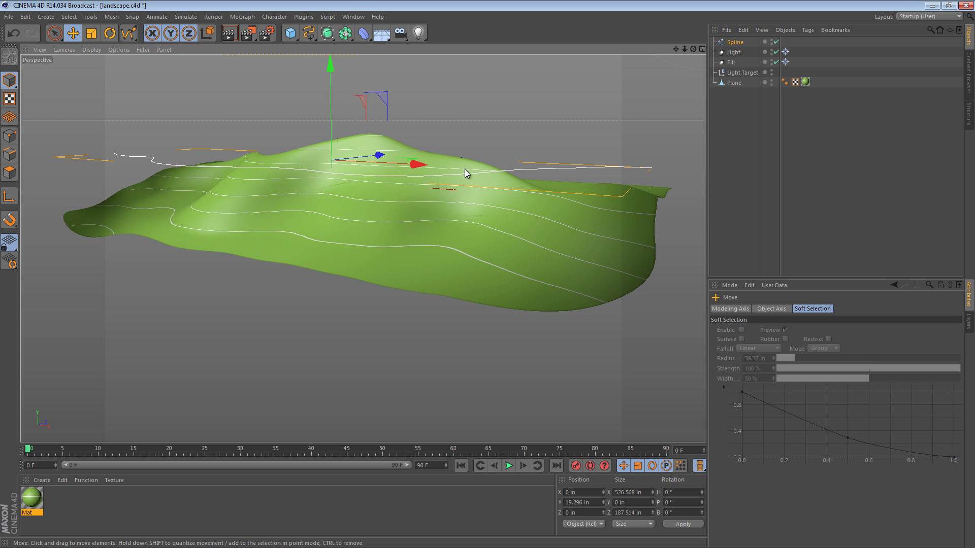
left_click_drag(431, 196, 464, 269, "alt")
right_click_drag(457, 275, 490, 236, "alt")
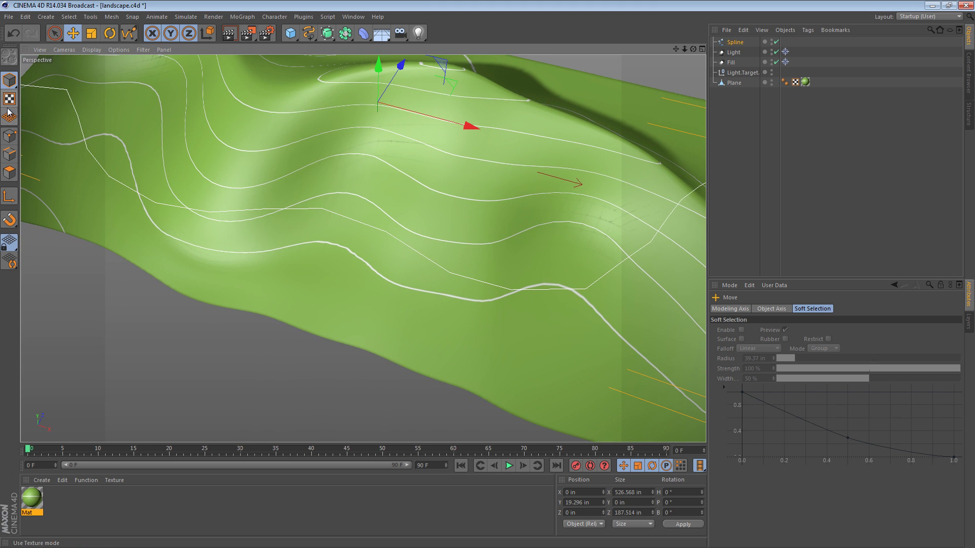
Step: Switch to Points mode and tear off the Spline commands as a floating palette
left_click(10, 135)
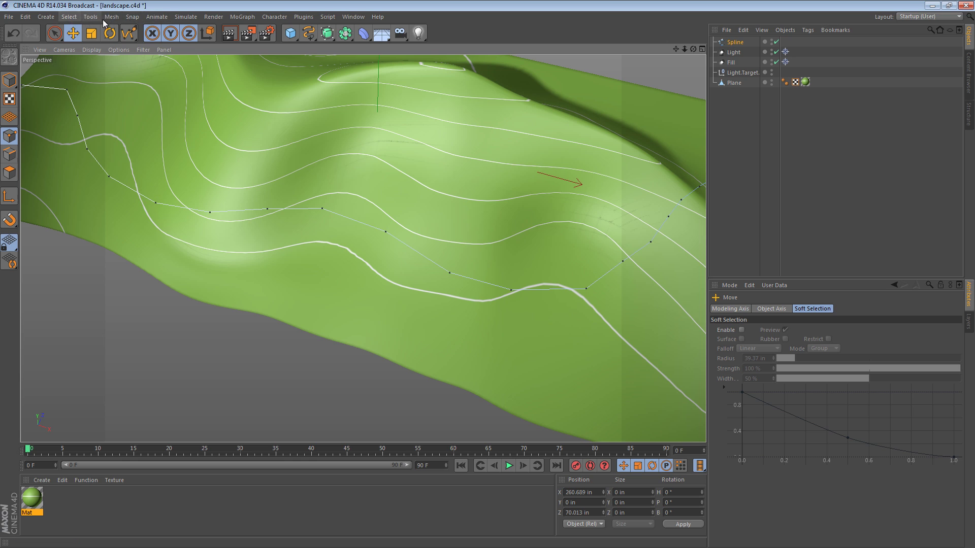
left_click(111, 17)
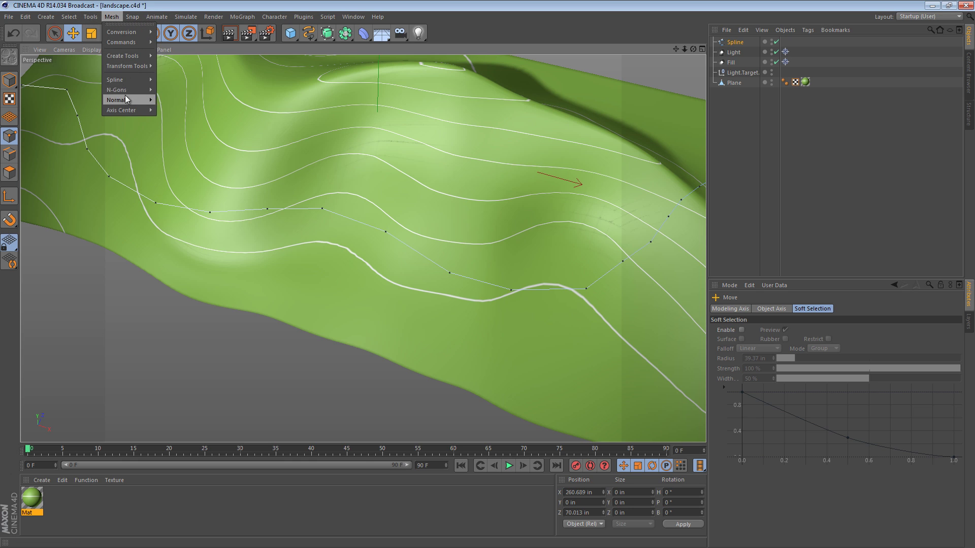
mouse_move(115, 80)
left_click(179, 75)
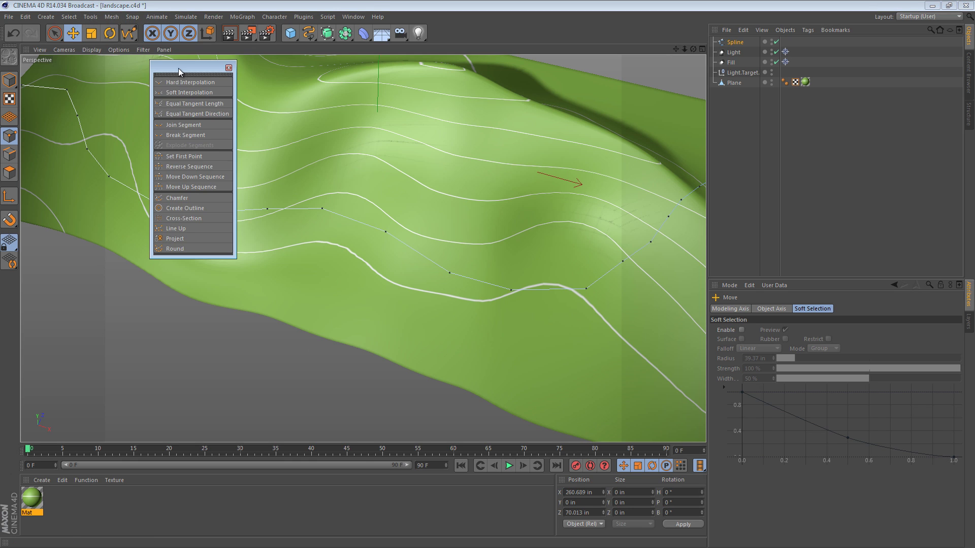
left_click_drag(178, 68, 618, 236)
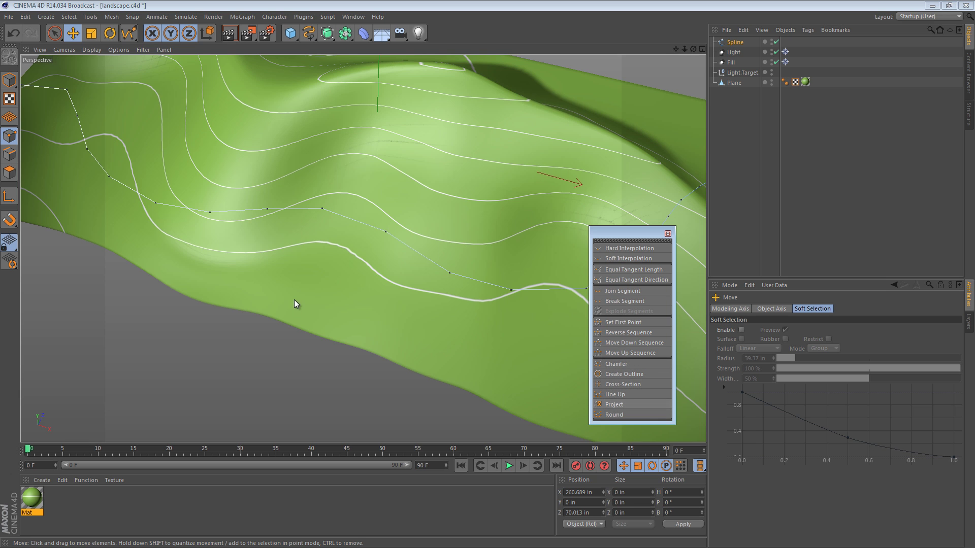
Step: Paint-select every point along the path spline with Live Selection
scroll(436, 226, "down", 2)
left_click_drag(436, 226, 503, 235, "alt")
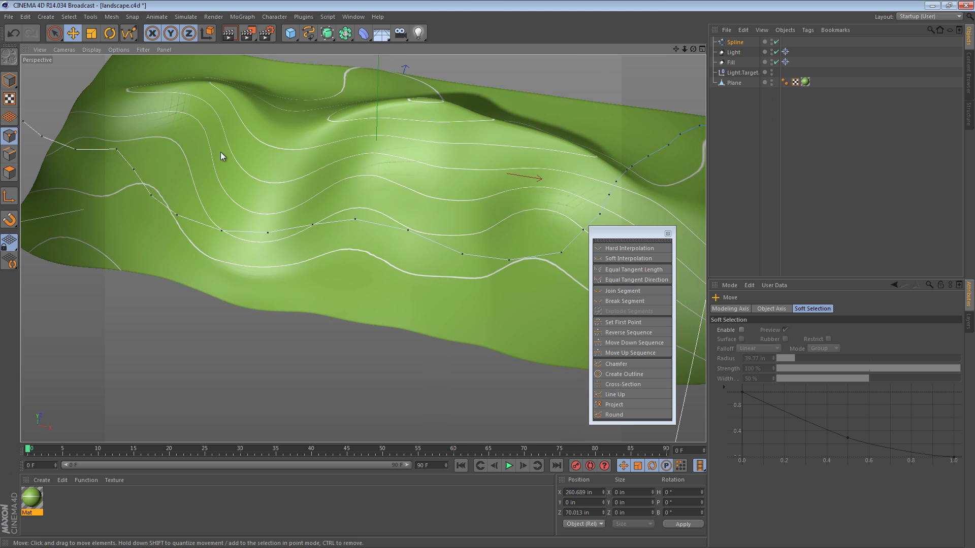
left_click_drag(54, 33, 97, 45)
mouse_move(130, 167)
left_mouse_down()
mouse_move(188, 213)
mouse_move(248, 228)
mouse_move(385, 231)
mouse_move(488, 262)
mouse_move(564, 263)
mouse_move(591, 203)
left_mouse_up()
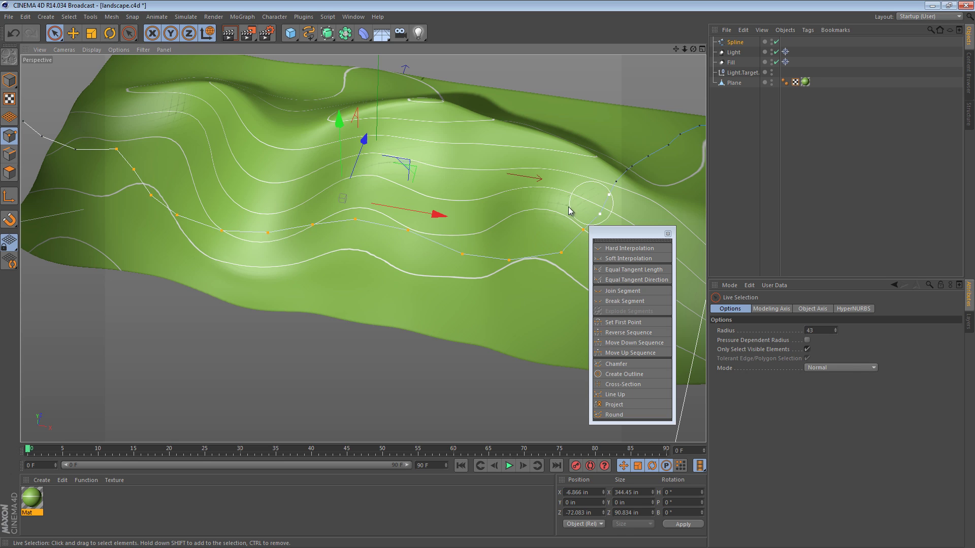
Step: Choose the Project tool and set its Mode to View
left_click(621, 404)
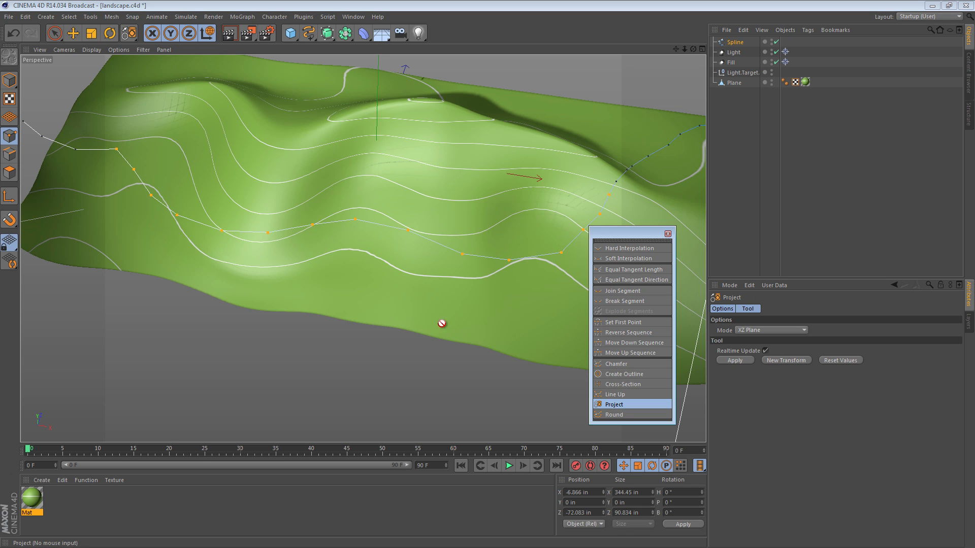
left_click(790, 331)
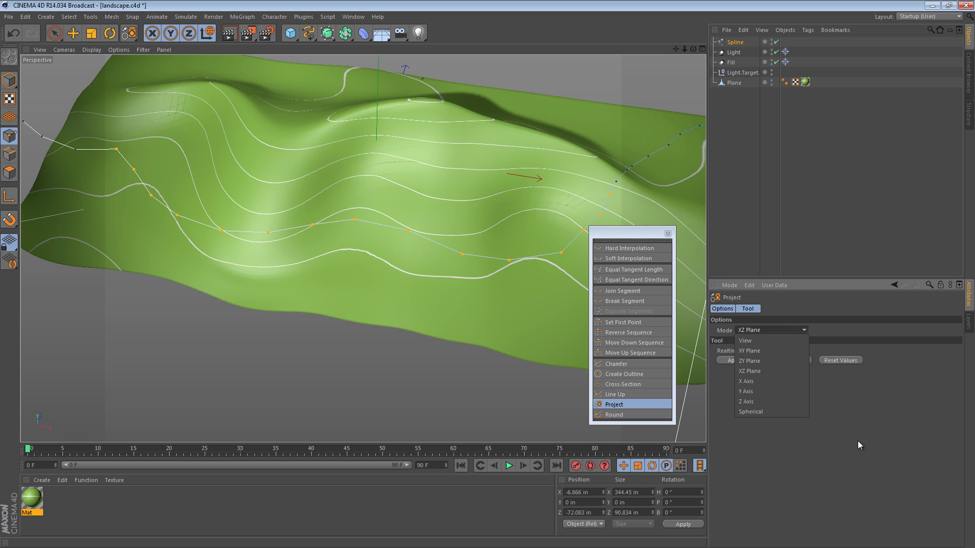
left_click(772, 340)
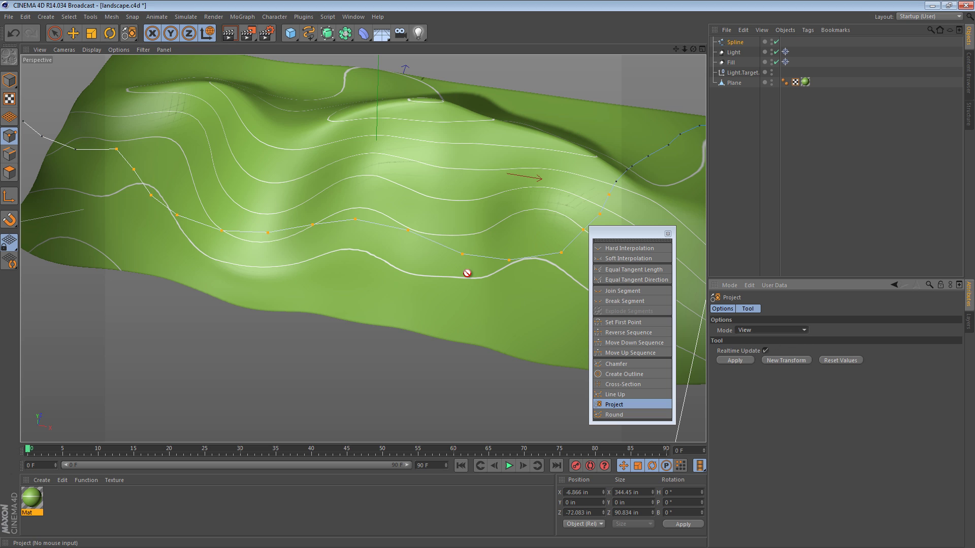
Step: Apply the View projection to the path and check it in all four views
left_click_drag(425, 247, 410, 194, "alt")
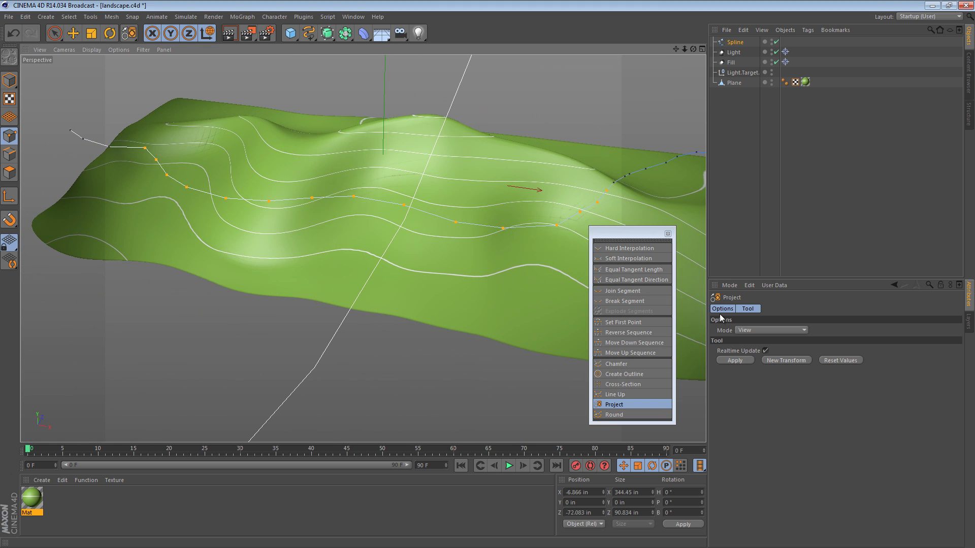
left_click_drag(425, 236, 419, 214, "alt")
left_click(735, 360)
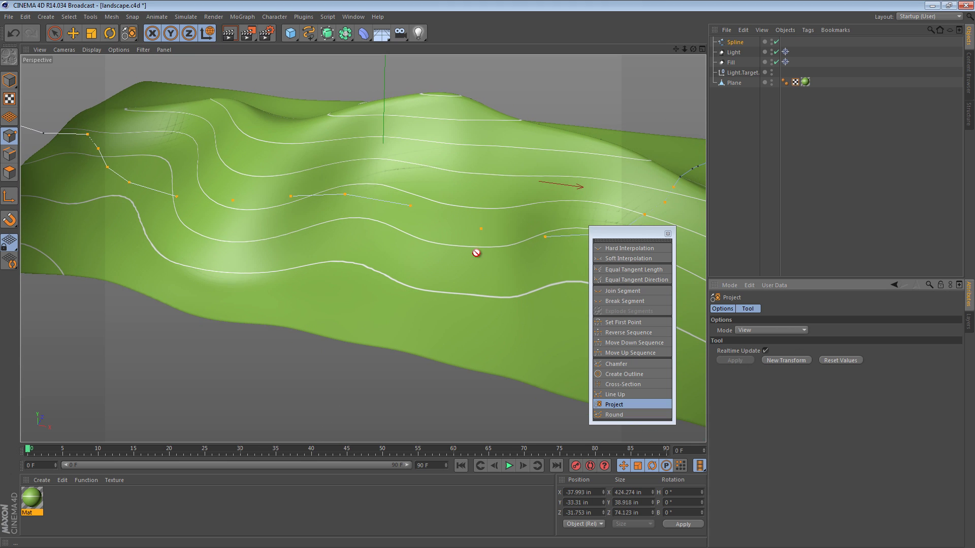
key("F5")
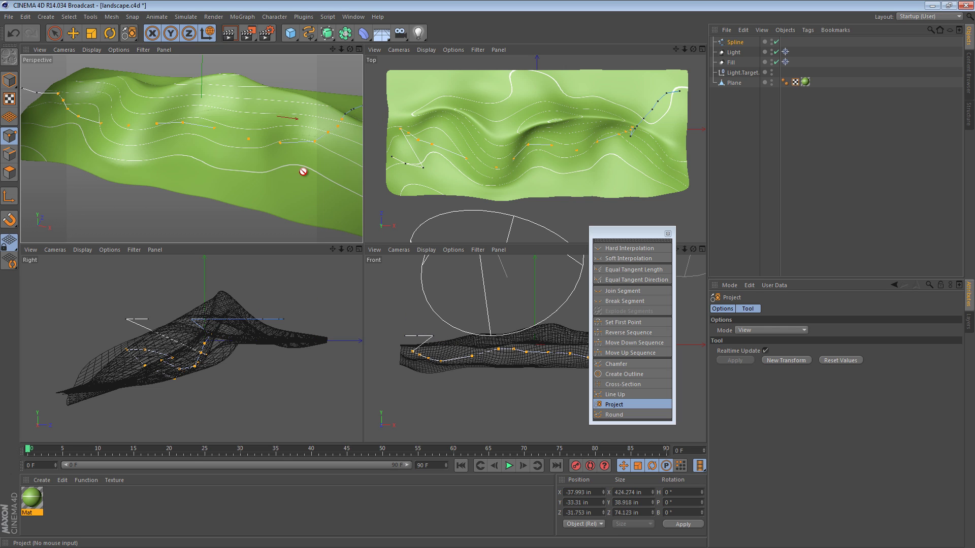
key("F1")
left_click_drag(491, 191, 456, 227, "alt")
Step: Undo the trial projection, deselect all points, and project the spline along the XZ Plane
key("ctrl+z")
key("ctrl+z")
key("ctrl+z")
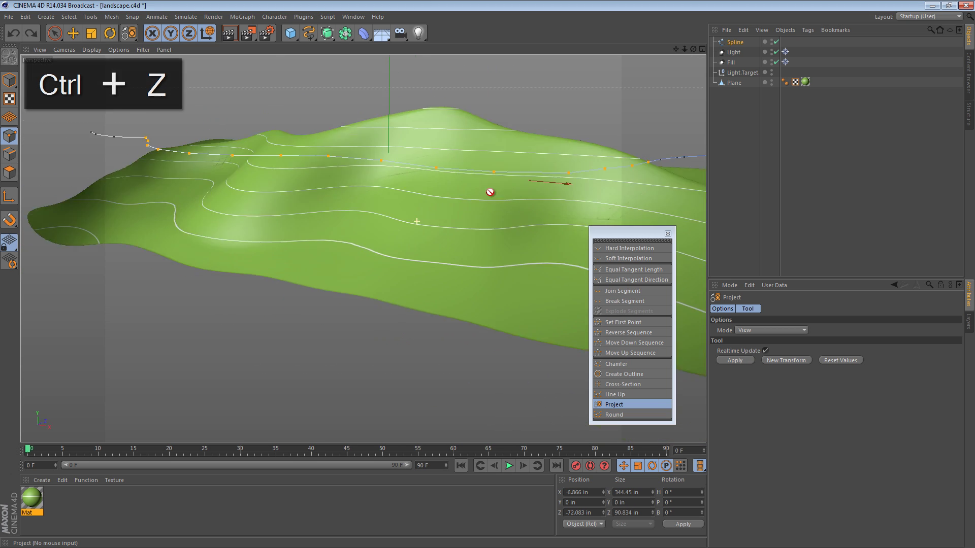
left_click_drag(495, 274, 386, 239, "alt")
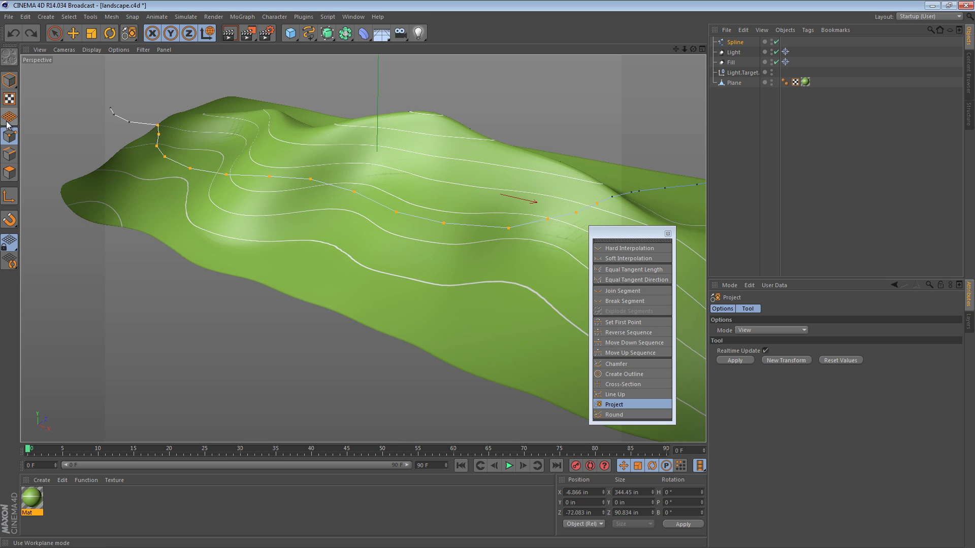
key("ctrl+a")
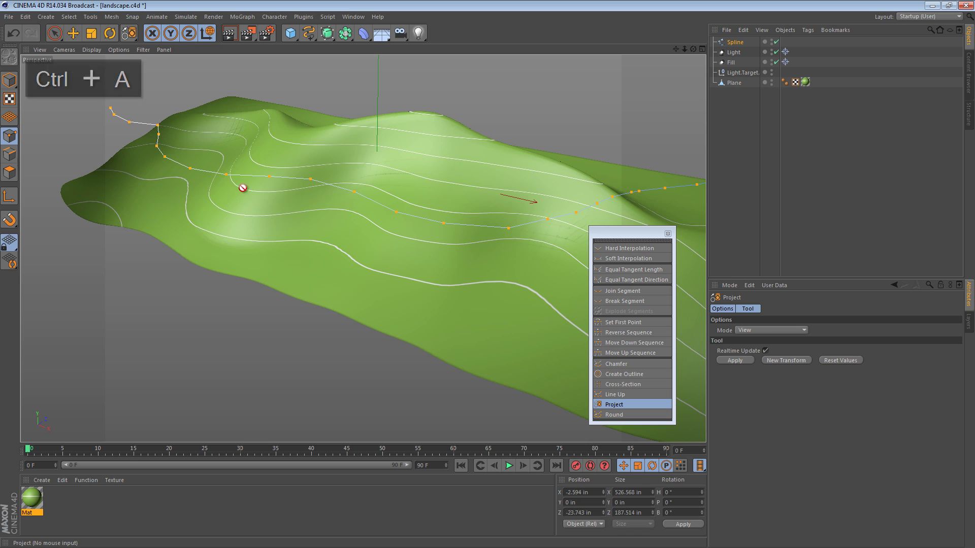
key("ctrl+shift+a")
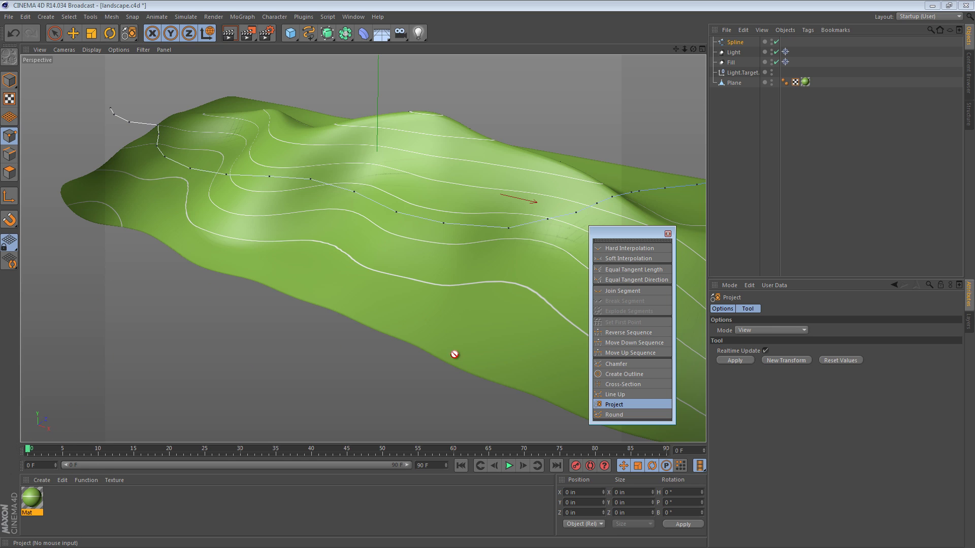
left_click(792, 329)
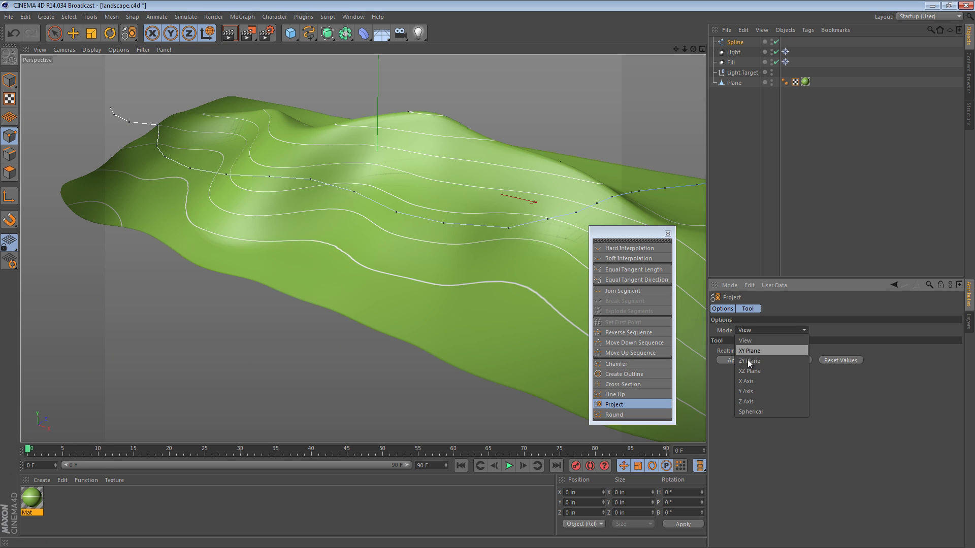
left_click(789, 372)
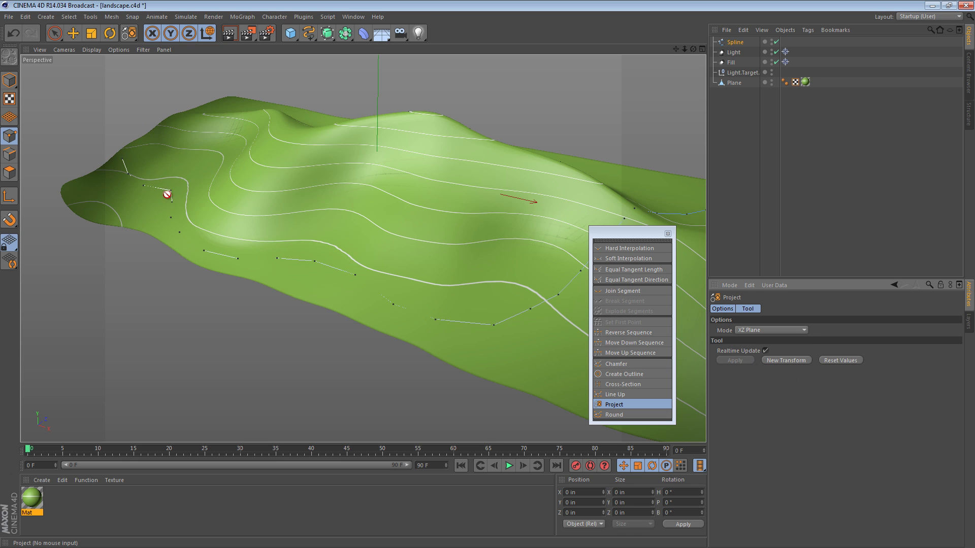
left_click_drag(407, 274, 393, 232, "alt")
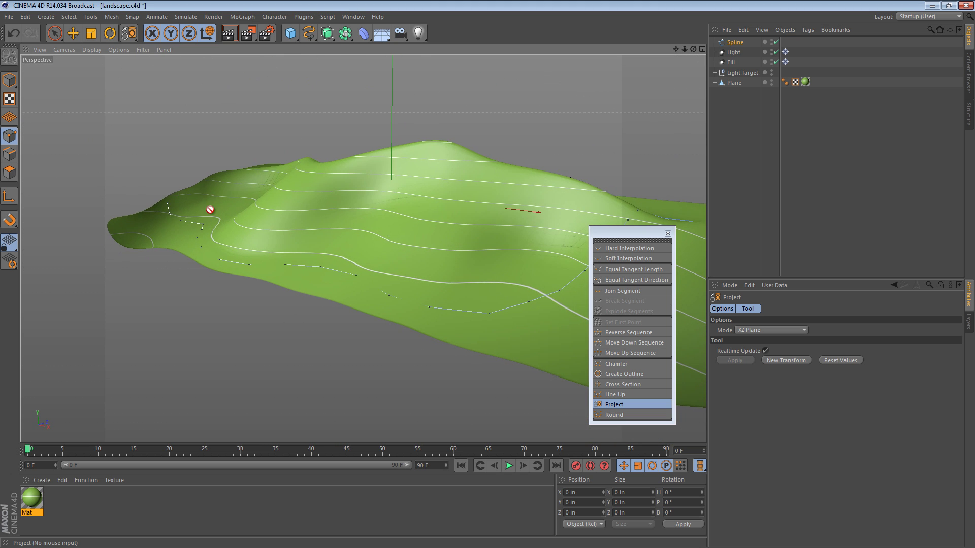
Step: Add a Sweep NURBS with a Circle profile nested inside and scale the circle down small
left_click(9, 80)
left_click_drag(331, 38, 382, 75)
left_click_drag(312, 37, 313, 38)
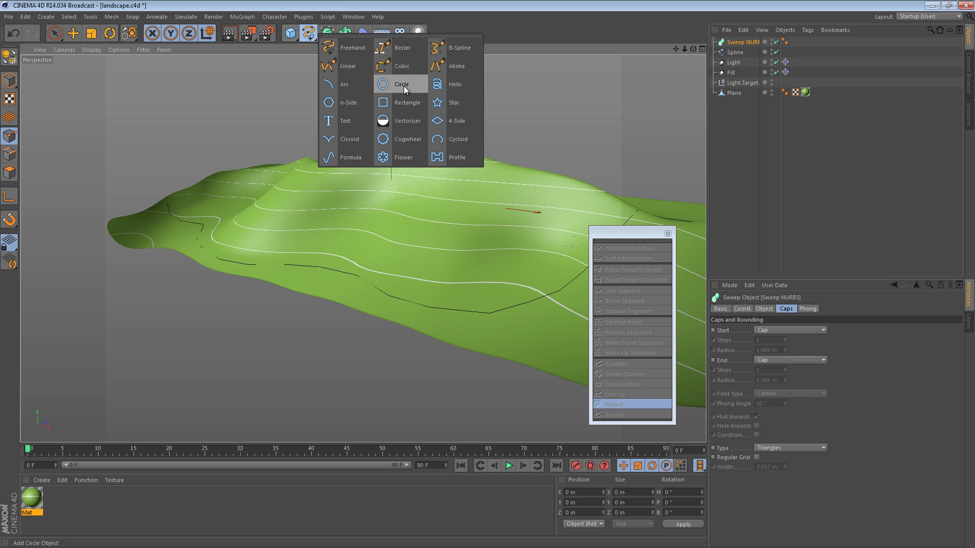
left_click_drag(403, 86, 404, 87)
left_click_drag(735, 46, 739, 55)
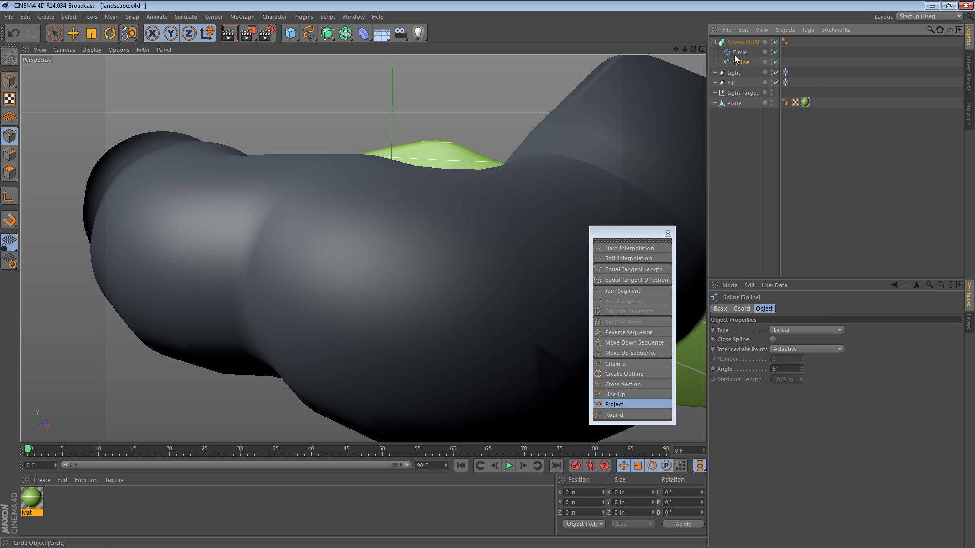
left_click(739, 53)
key("t")
left_click_drag(511, 128, 86, 189)
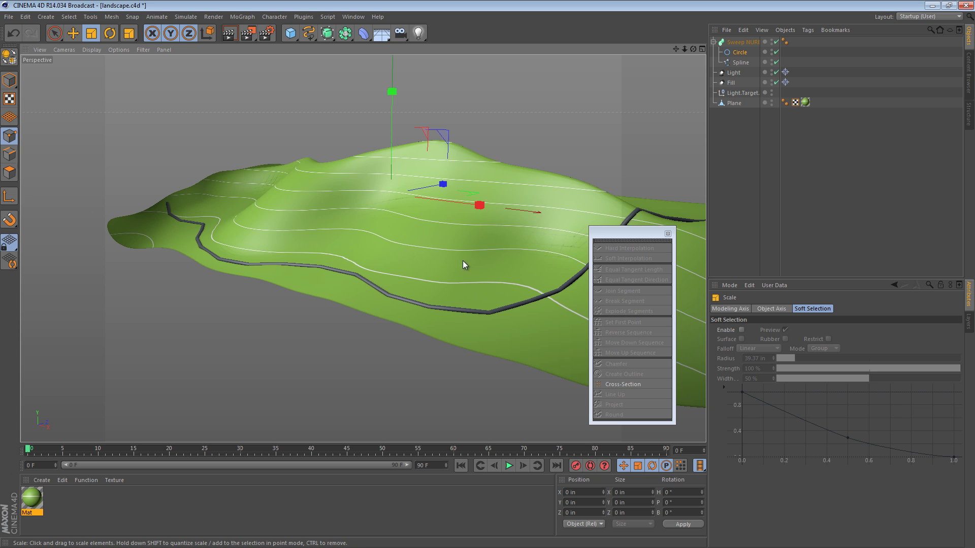
Step: Select all points of the path spline and apply Chamfer to round its corners
left_click(10, 80)
key("e")
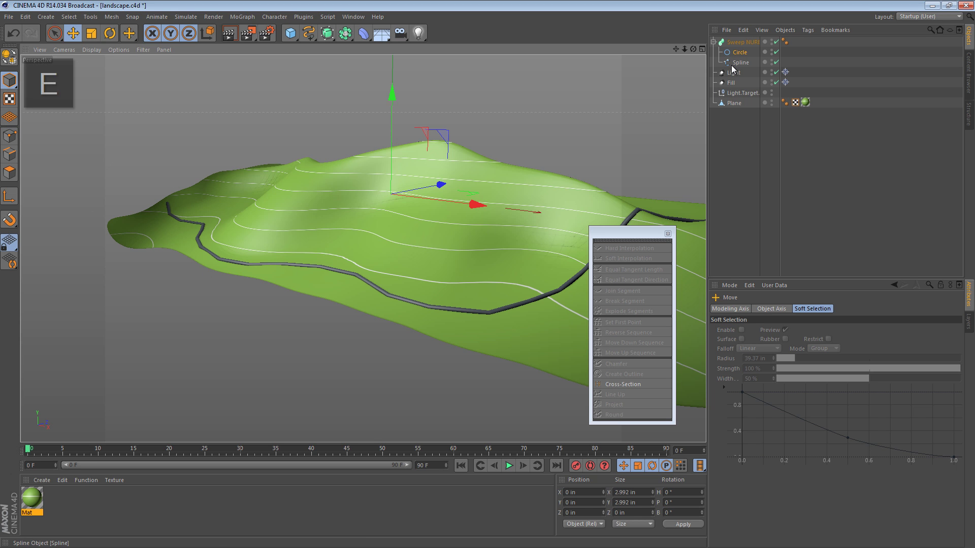
left_click(737, 62)
left_click_drag(434, 238, 330, 193, "alt")
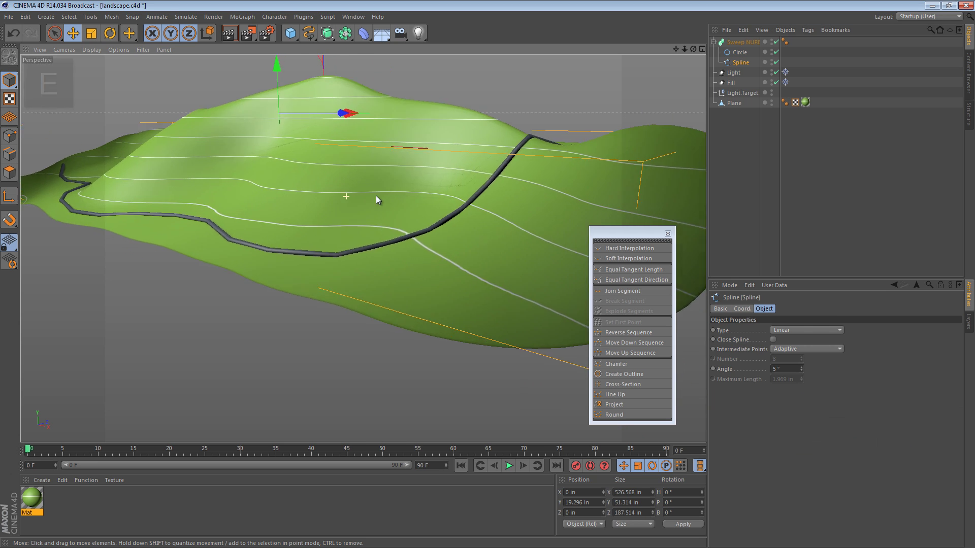
left_click_drag(377, 200, 284, 59, "alt")
left_click(9, 137)
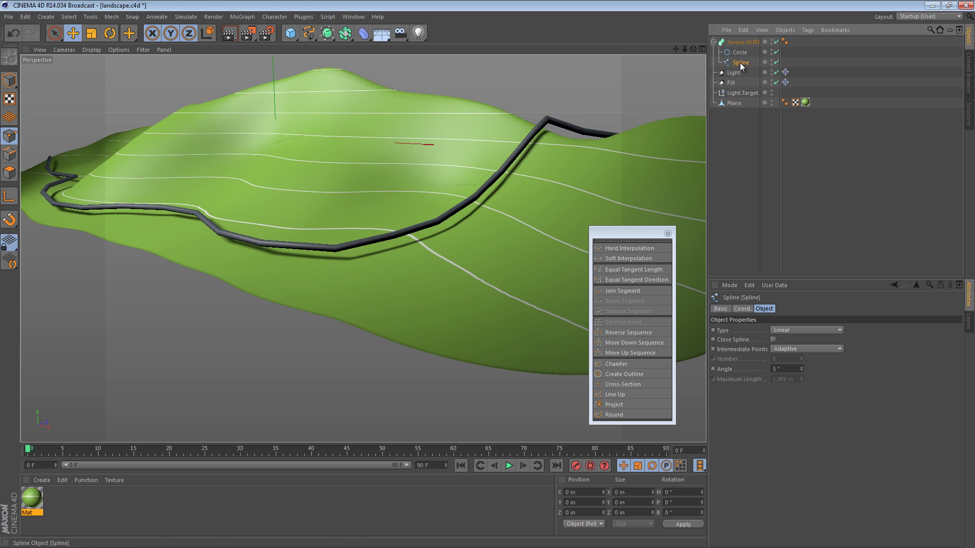
key("ctrl+a")
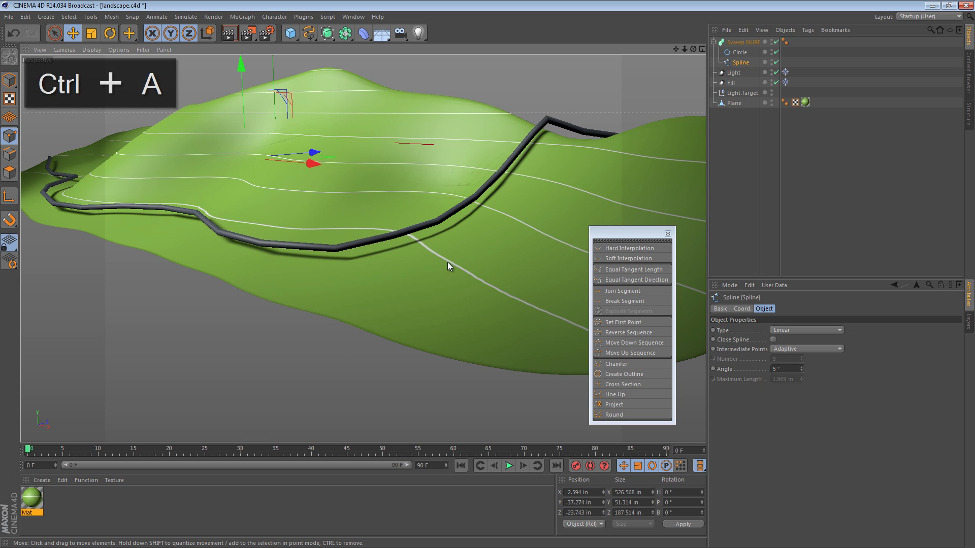
left_click(638, 364)
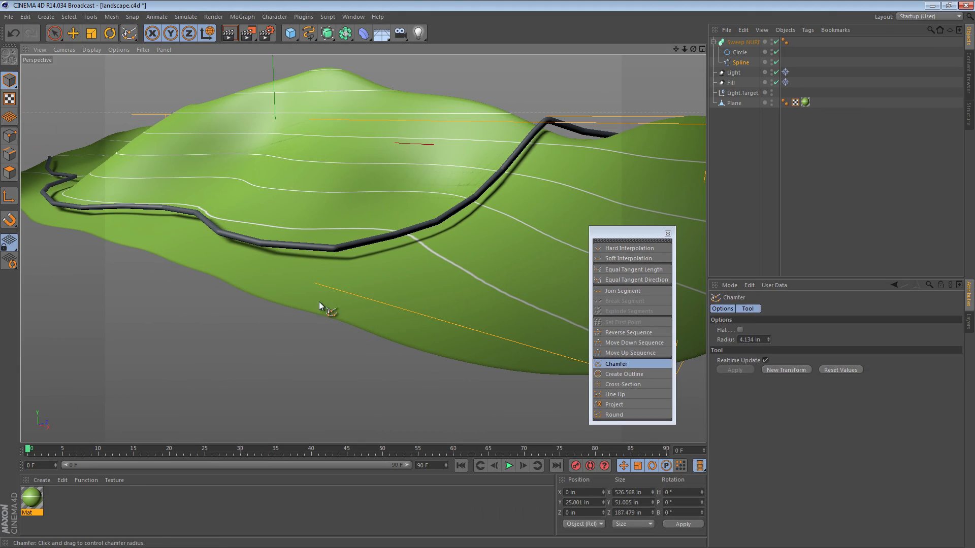
key("e")
left_click_drag(389, 252, 351, 232, "alt")
Step: Orbit around the pill, select Text and Loft NURBS, and switch to Gouraud Shading (Lines)
key("v")
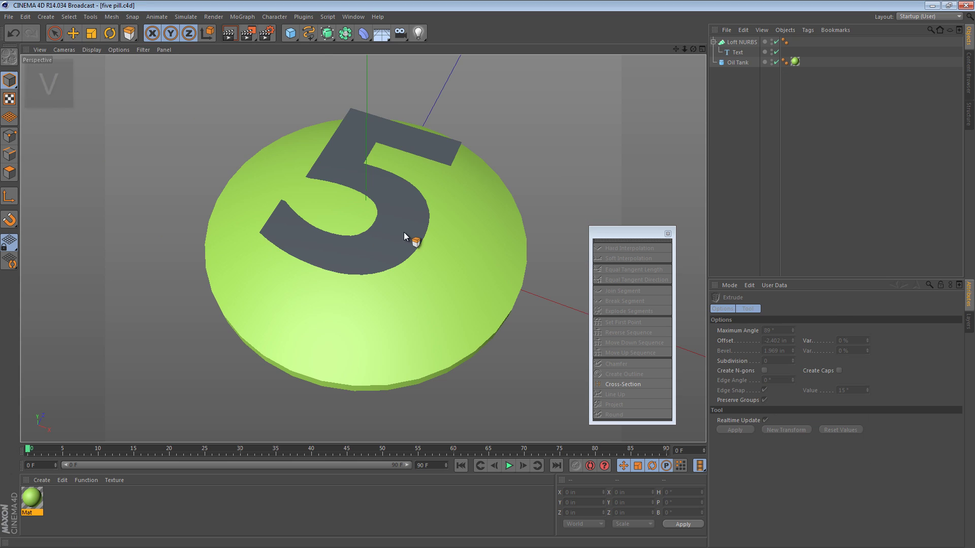
left_click_drag(404, 232, 436, 151, "alt")
left_click_drag(279, 244, 398, 182, "alt")
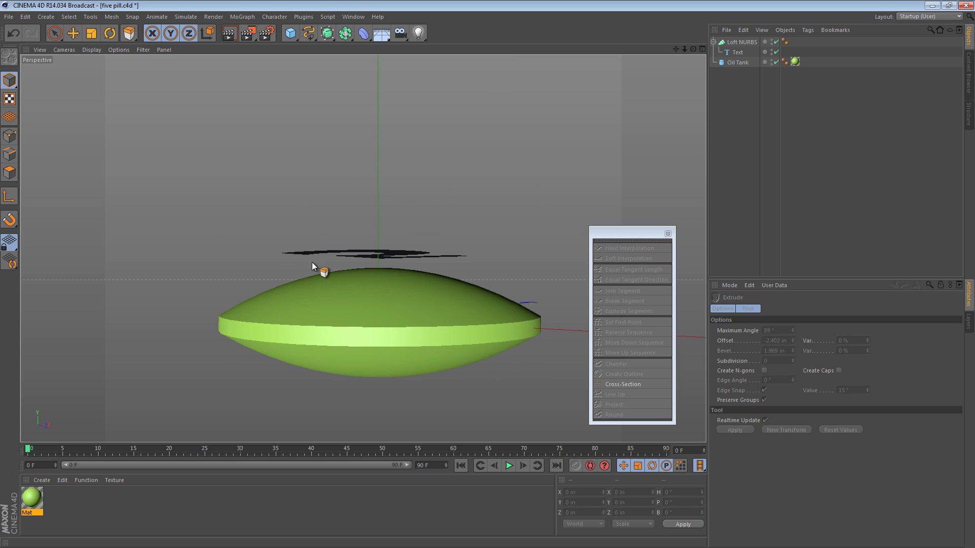
left_click_drag(363, 273, 428, 261, "alt")
scroll(428, 261, "up", 2)
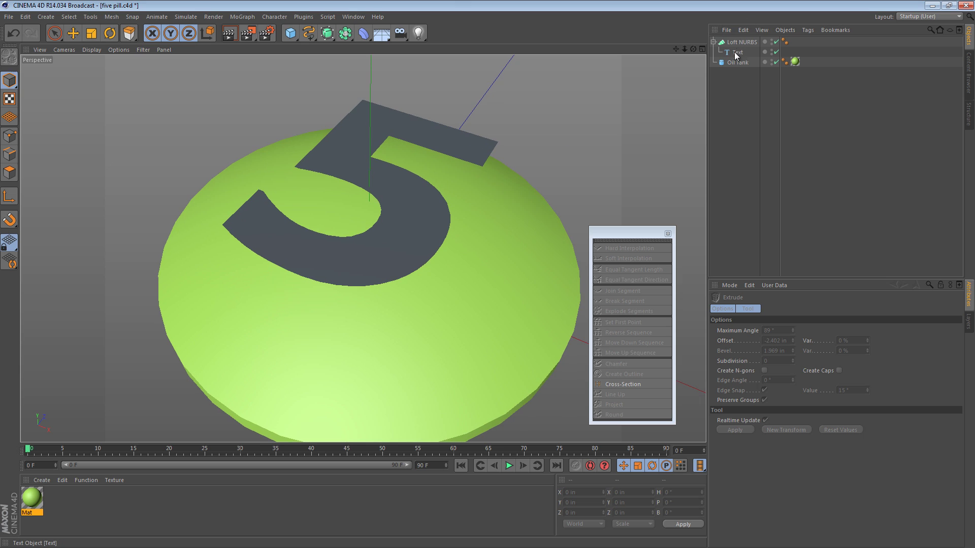
left_click(736, 53)
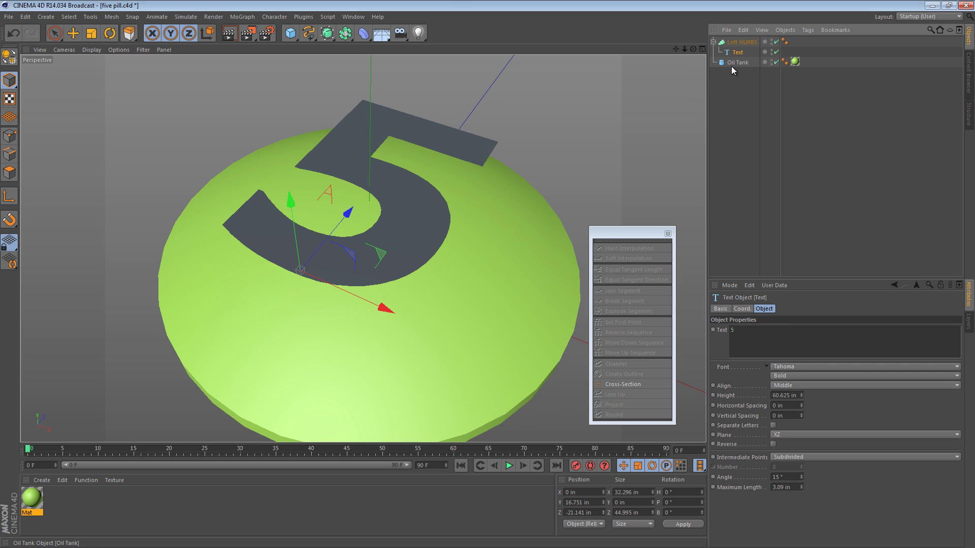
left_click(743, 43)
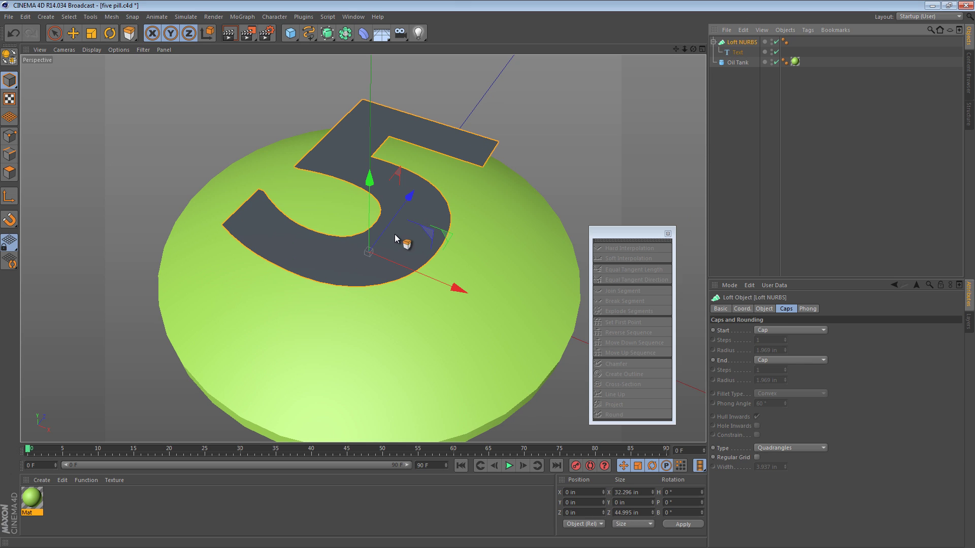
left_click_drag(392, 234, 416, 267, "alt")
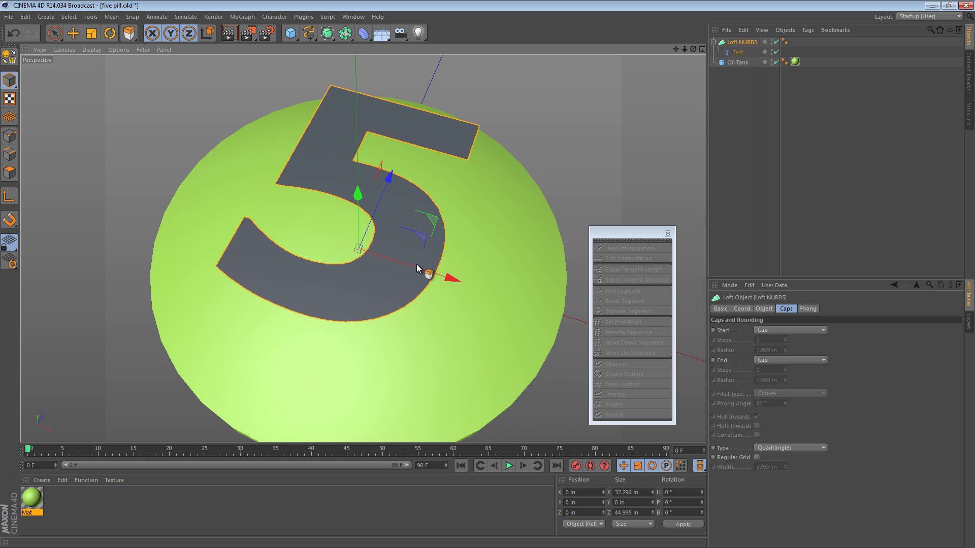
key("n")
key("b")
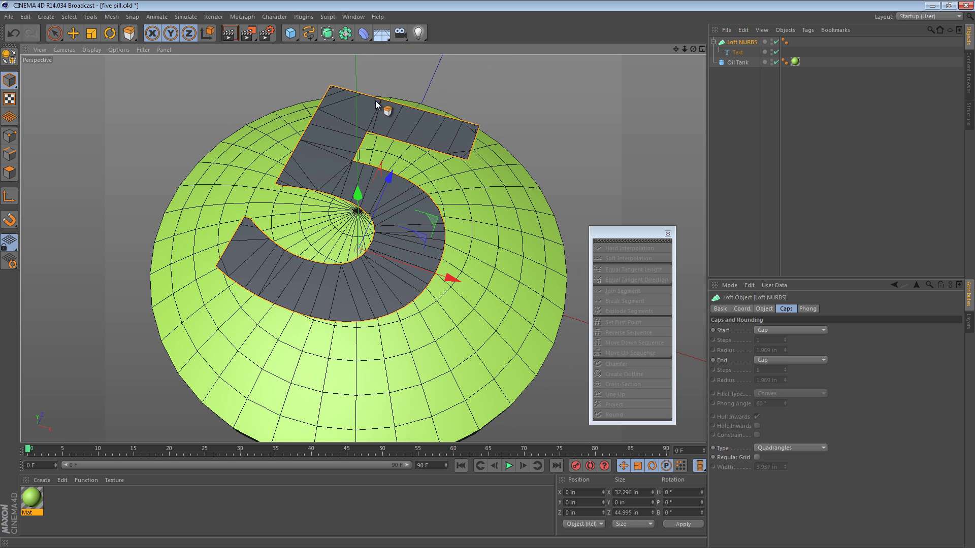
Step: Try a Maximum Length of 2.6 on the Text object, then undo it
left_click(738, 53)
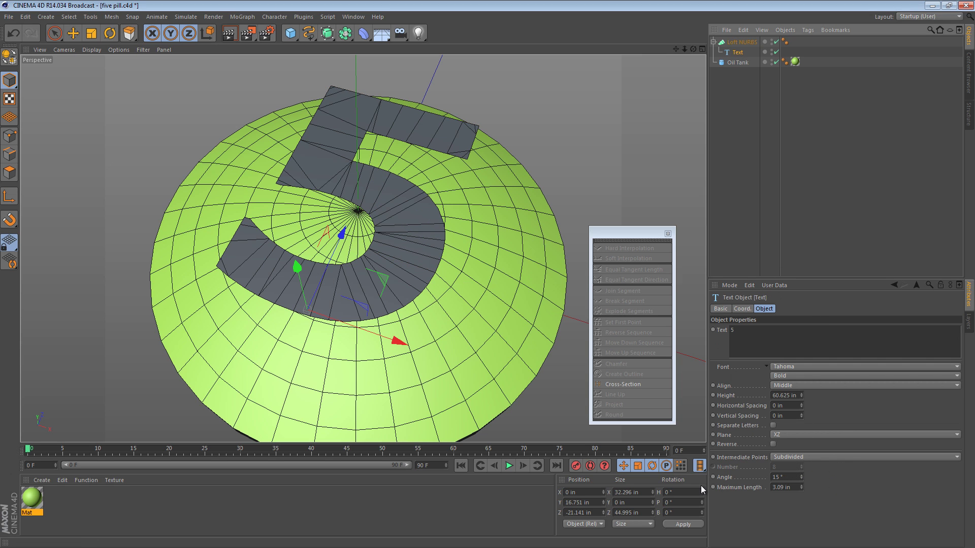
double_click(777, 487)
type("2.6")
key("Return")
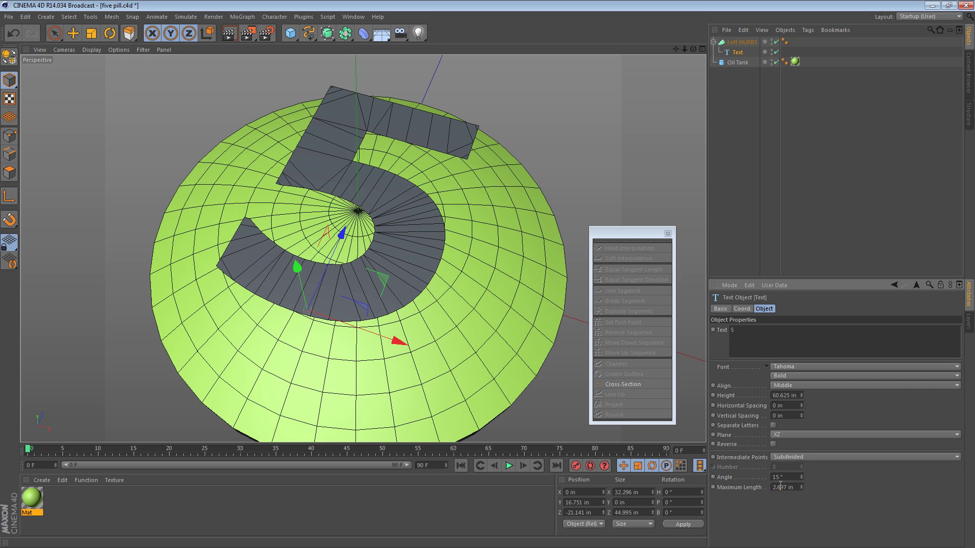
key("ctrl+z")
Step: Disable the Loft NURBS so the lofted 5 disappears
left_click(737, 104)
left_click(736, 42)
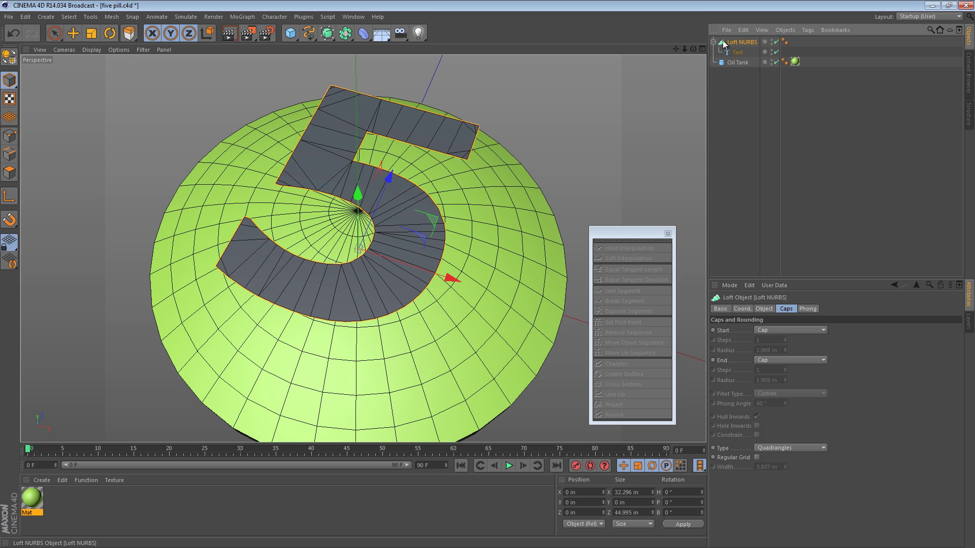
left_click(776, 43)
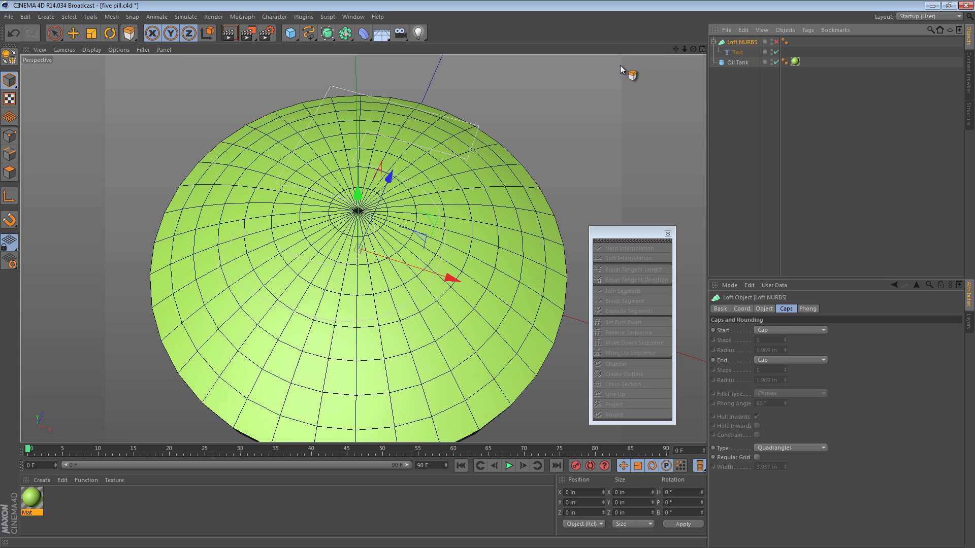
Step: Make the Text object editable with C and switch to Points mode
left_click(734, 53)
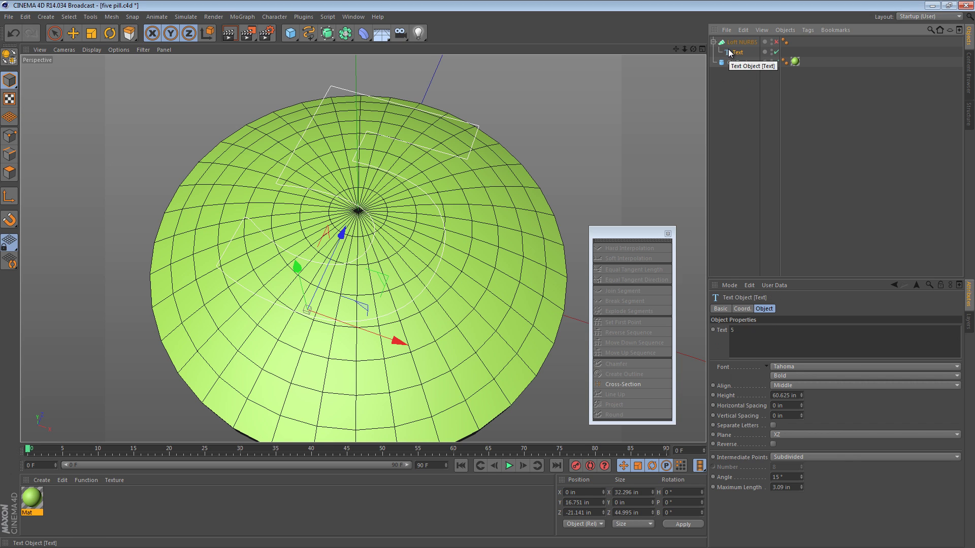
key("c")
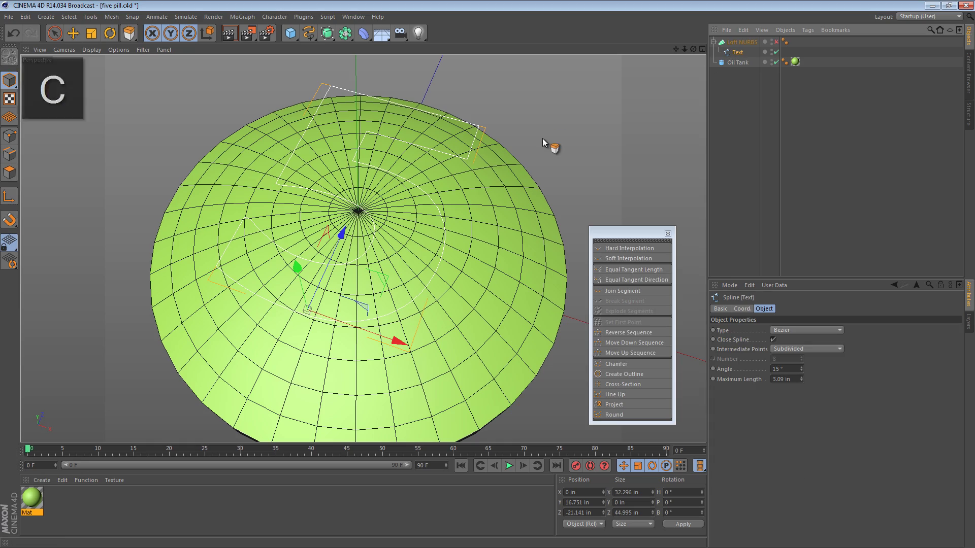
left_click(9, 136)
left_click_drag(429, 219, 408, 175, "alt")
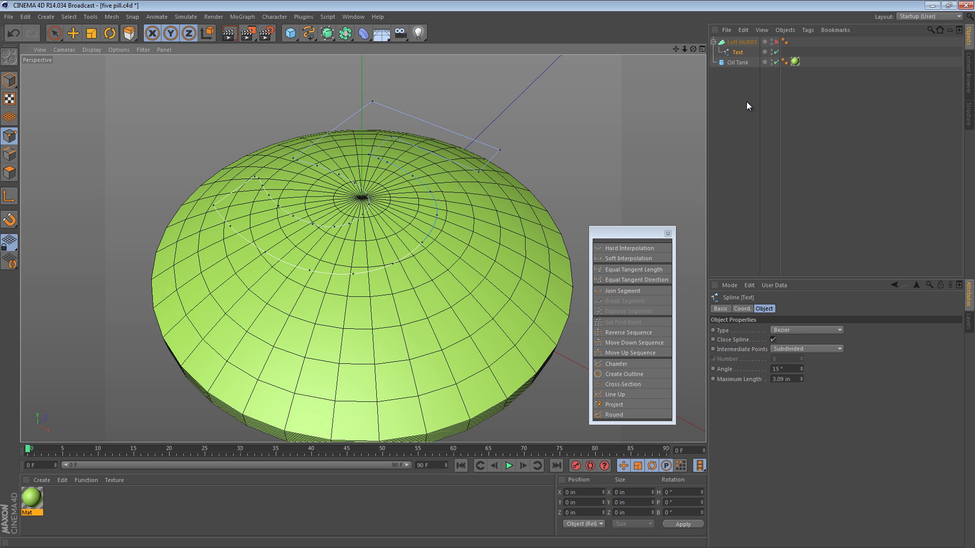
Step: Bake the Text spline with Current State to Object and delete the original
right_click(740, 53)
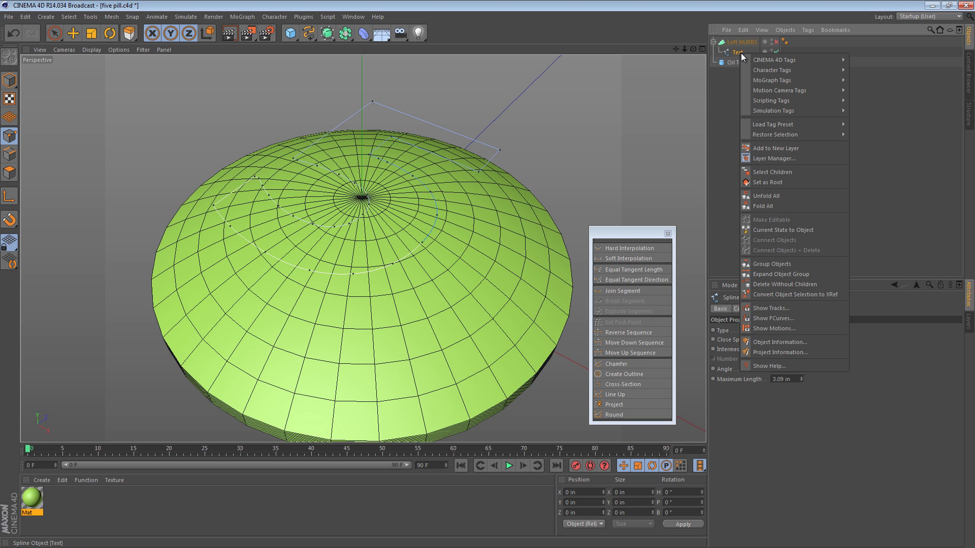
left_click(789, 230)
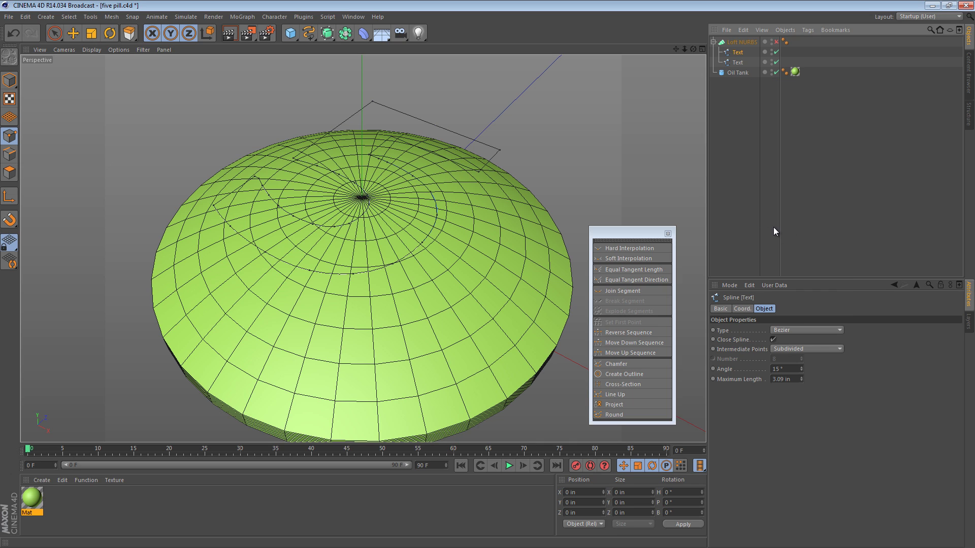
left_click(737, 62)
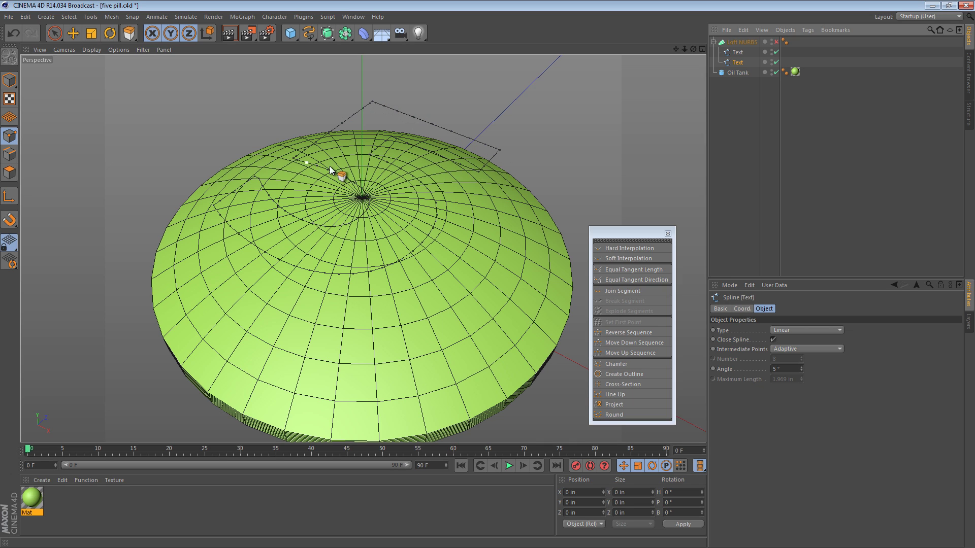
left_click(742, 53)
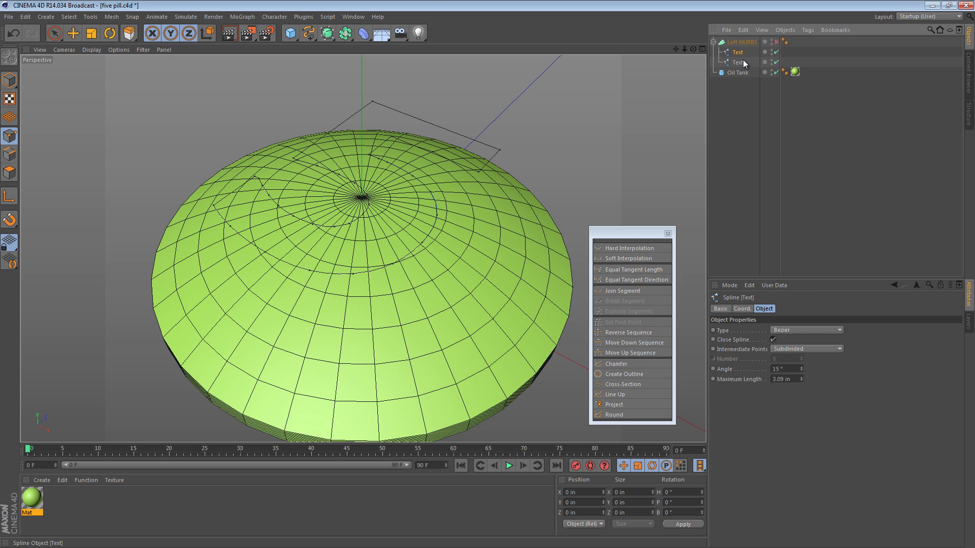
key("Delete")
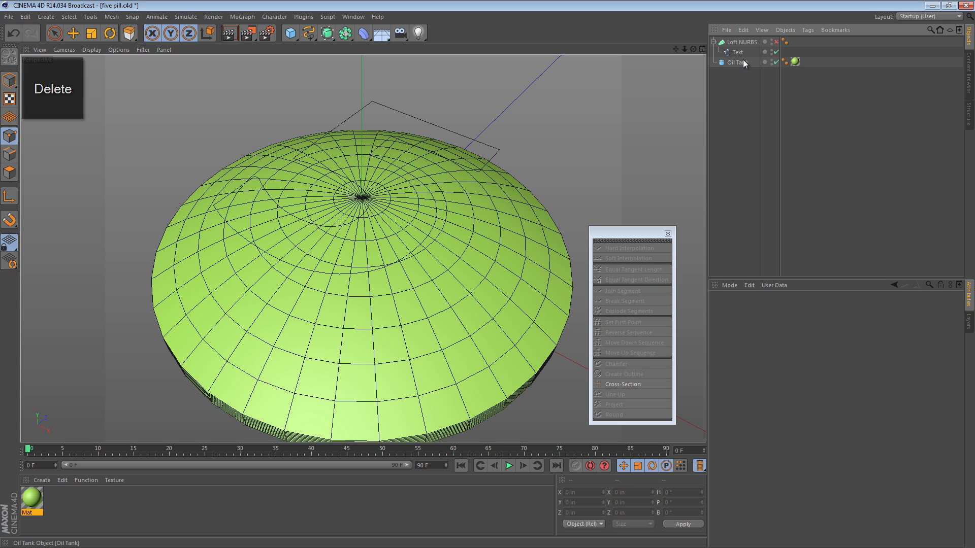
Step: Project the baked Text spline onto the dome from a top view and re-enable the Loft NURBS
left_click(729, 53)
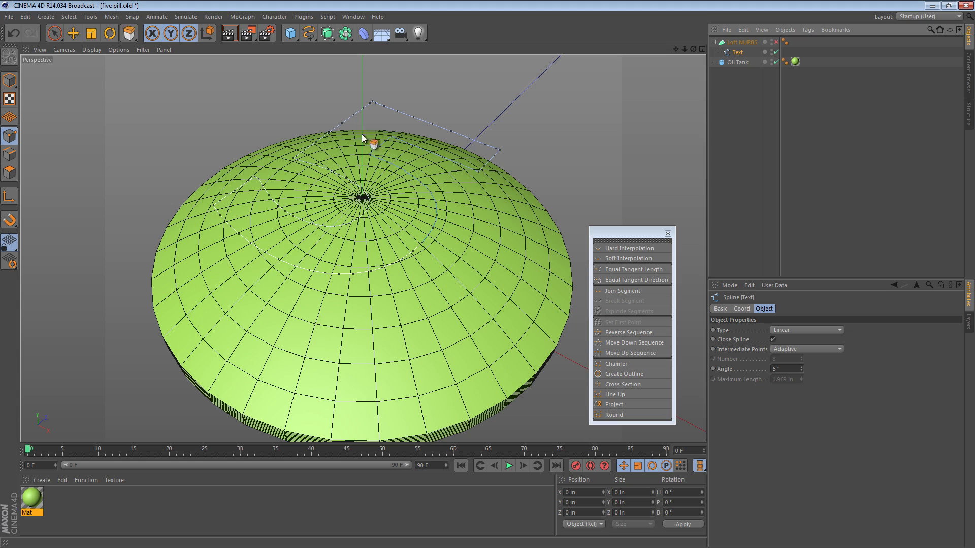
left_click(628, 404)
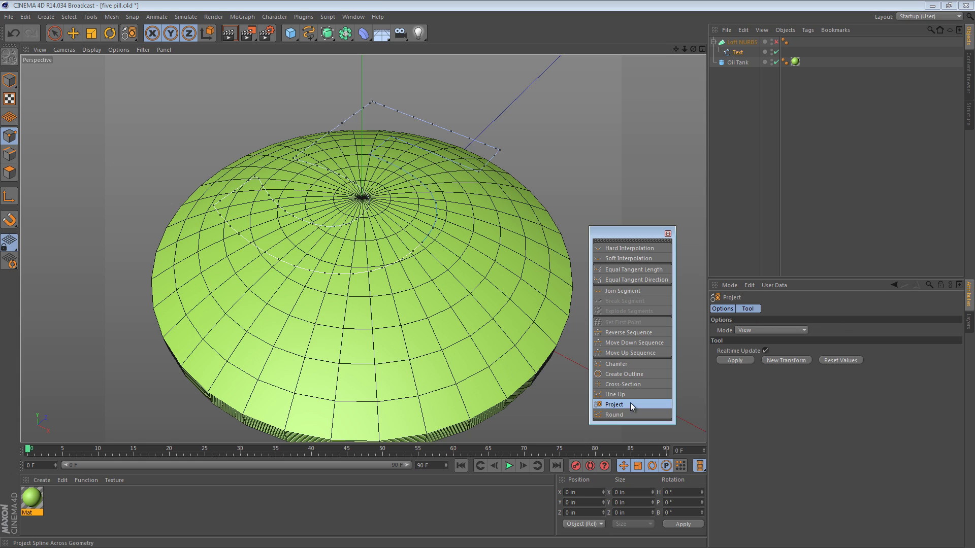
left_click_drag(363, 199, 383, 258, "alt")
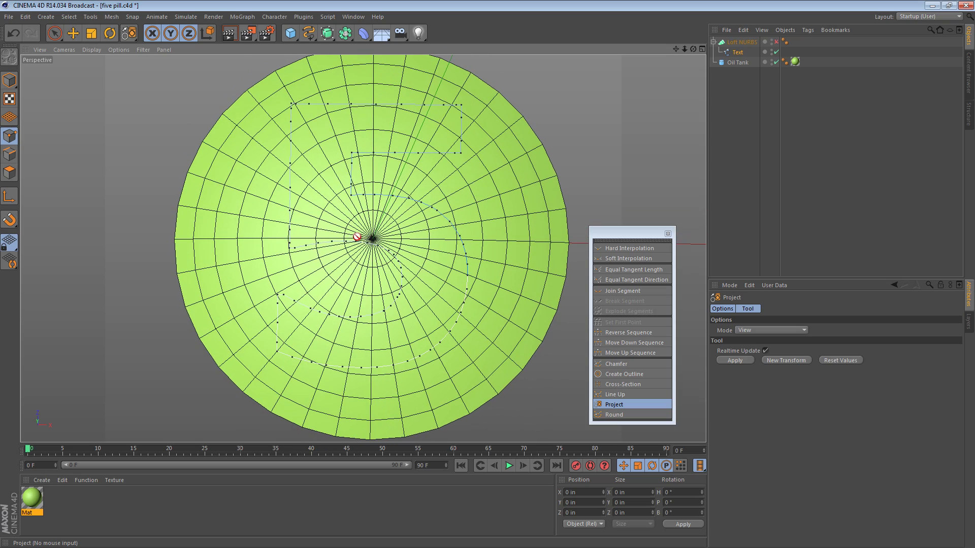
left_click(735, 360)
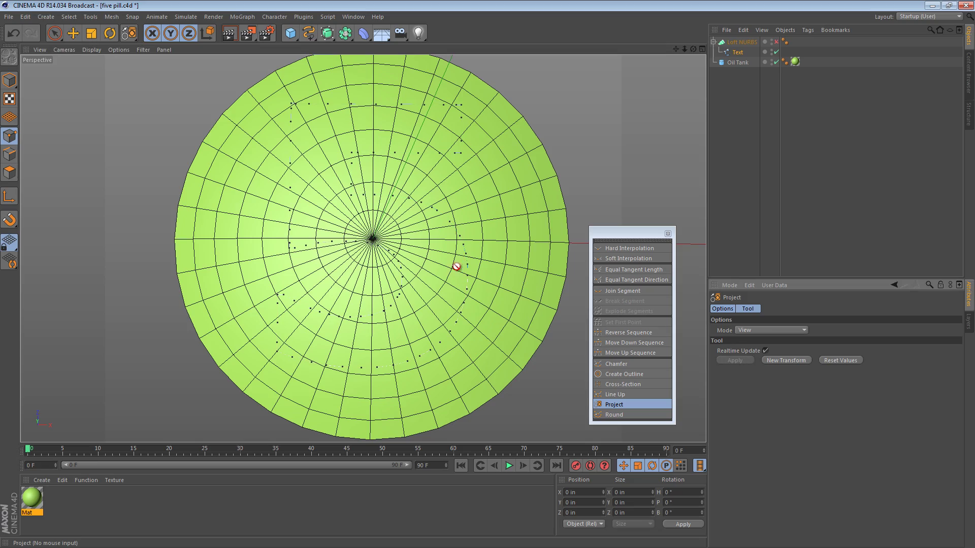
left_click_drag(457, 266, 388, 218, "alt")
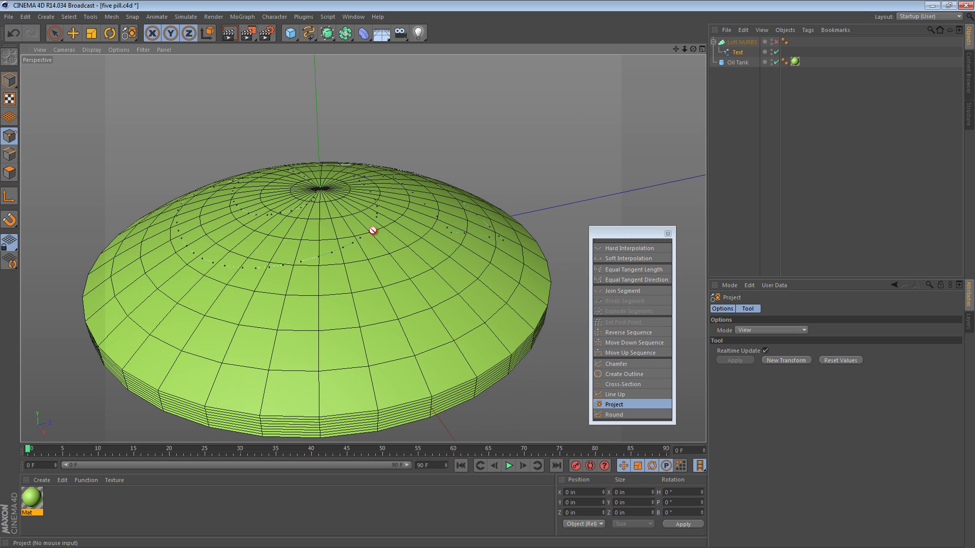
left_click(777, 43)
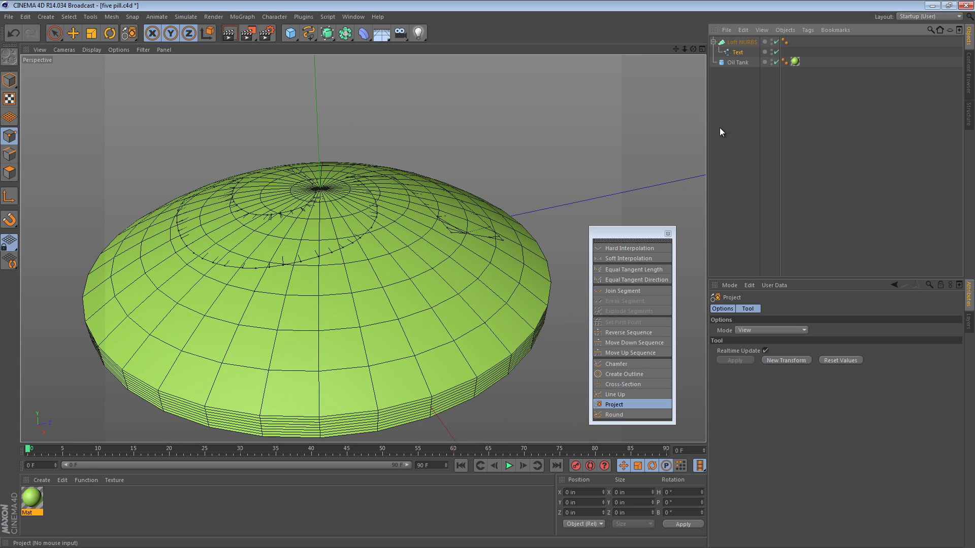
left_click_drag(364, 197, 387, 121, "alt")
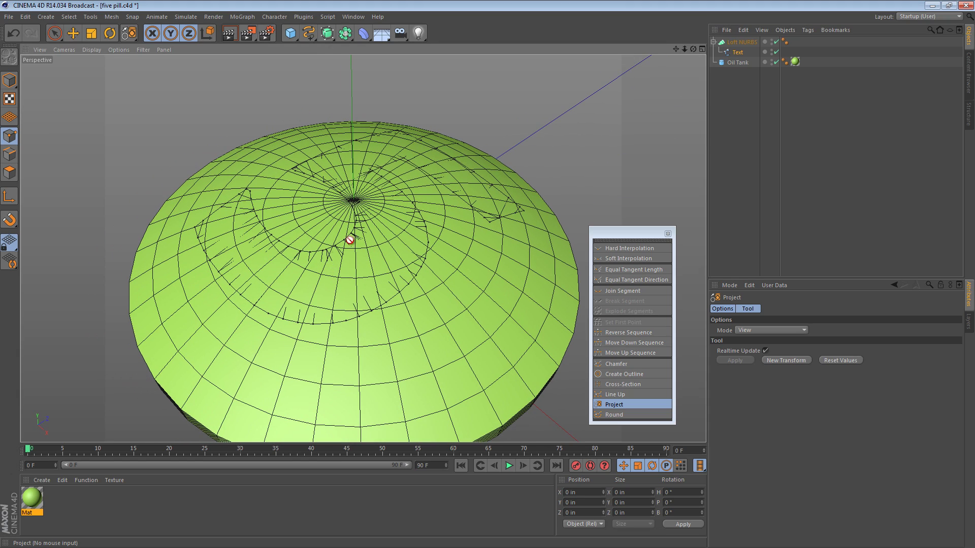
Step: Convert the Loft NURBS to editable geometry and select its polygon child object
left_click(742, 42)
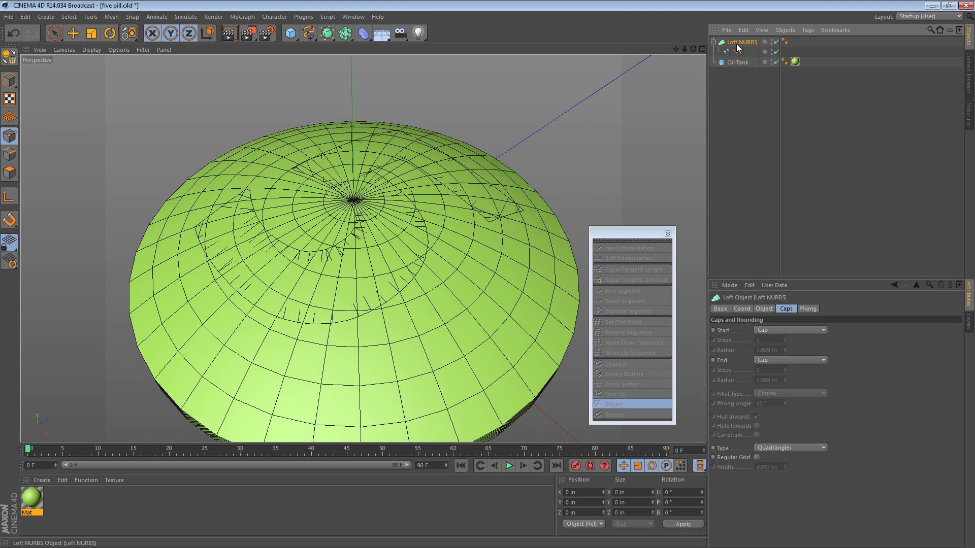
key("c")
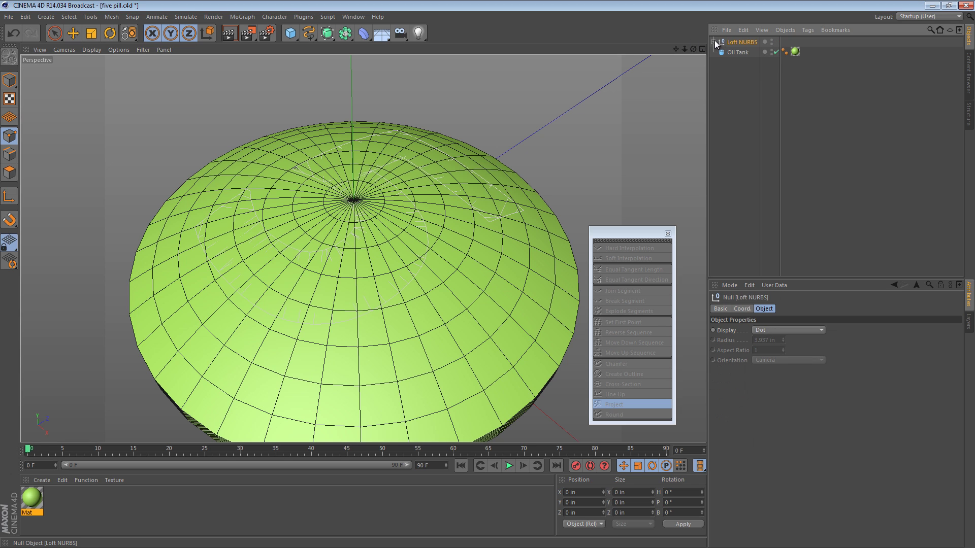
left_click(713, 41)
left_click(741, 53)
Step: Extrude all polygons of the 5 into a raised solid at an offset of -3.74 in
left_click(9, 173)
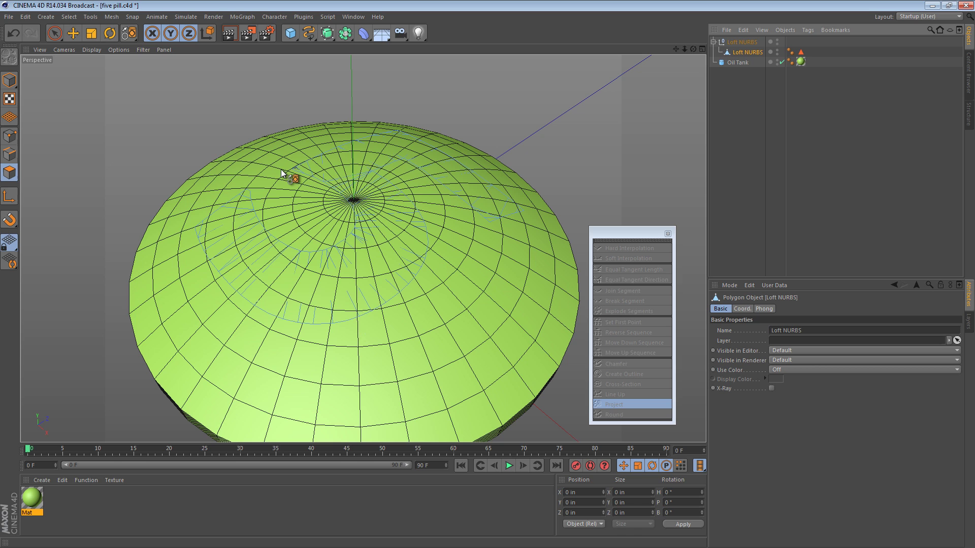
key("ctrl+a")
left_click_drag(396, 254, 374, 233, "alt")
key("d")
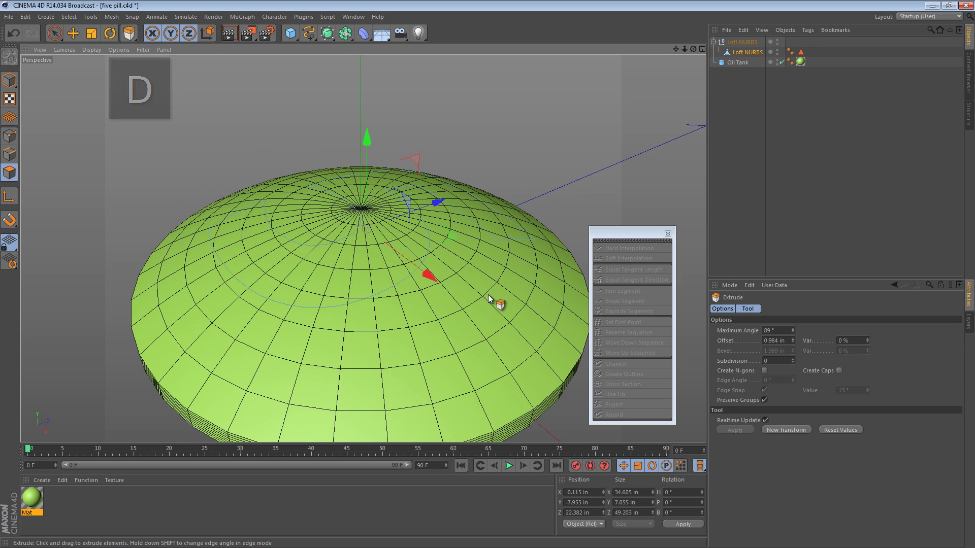
left_click_drag(488, 295, 489, 295)
key("ctrl+a")
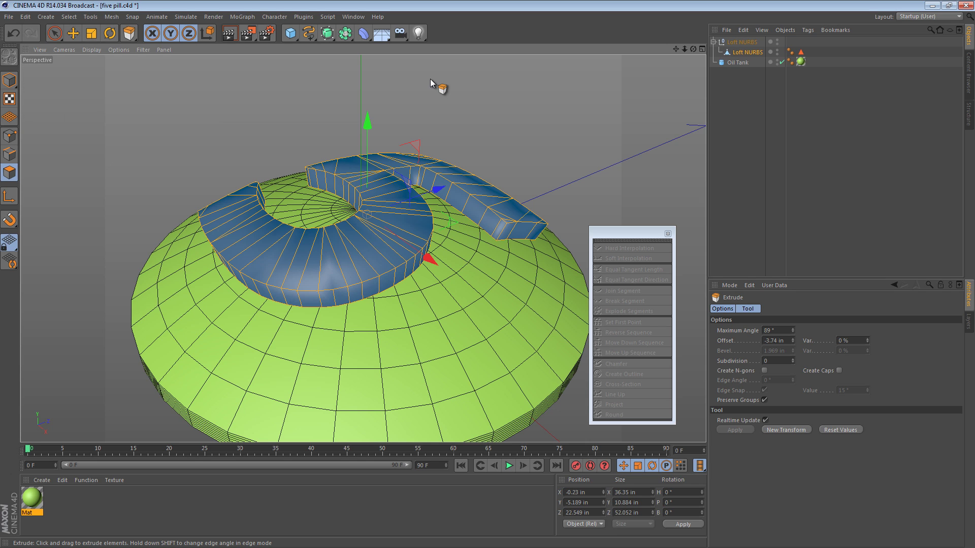
right_click(431, 78)
Step: Enable the Phong tag's Angle Limit and set the Phong Angle to 60°
key("Escape")
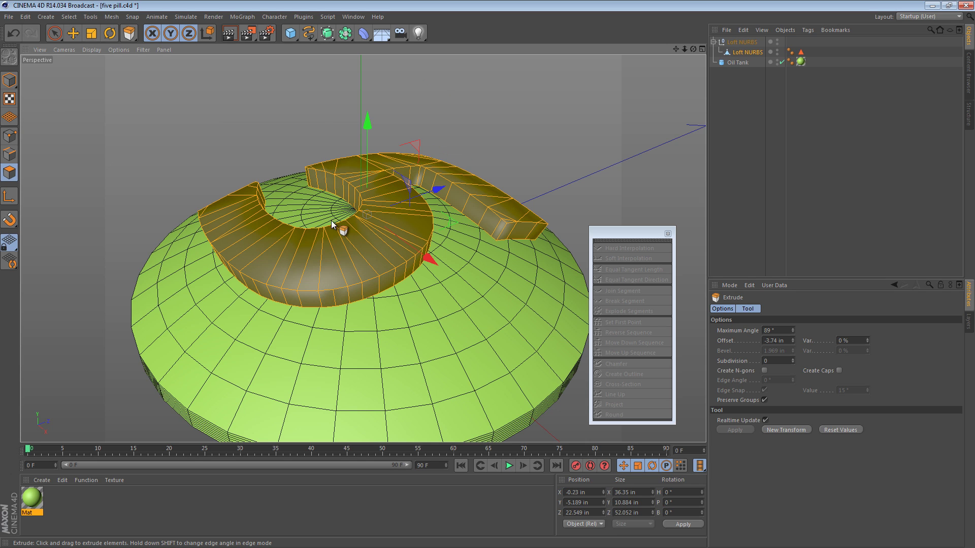
left_click(790, 51)
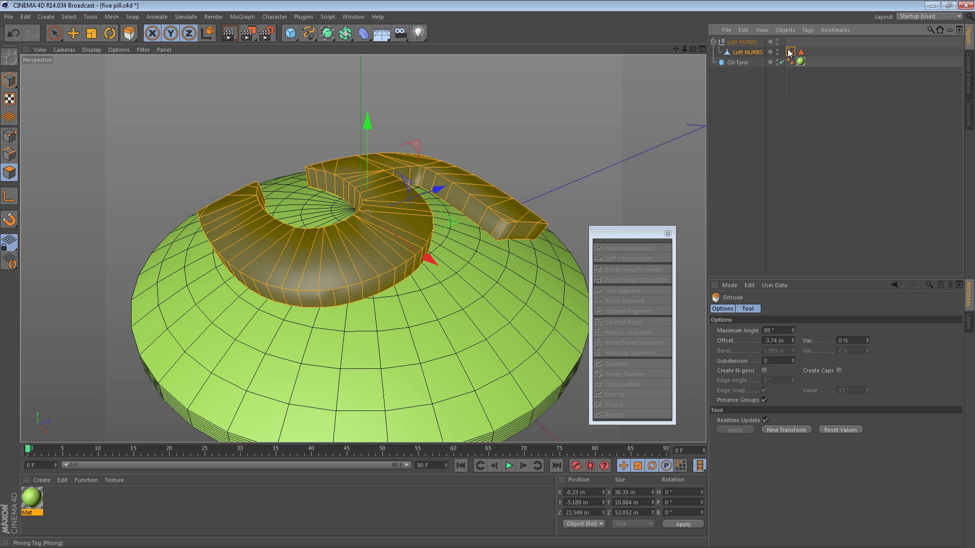
left_click(765, 331)
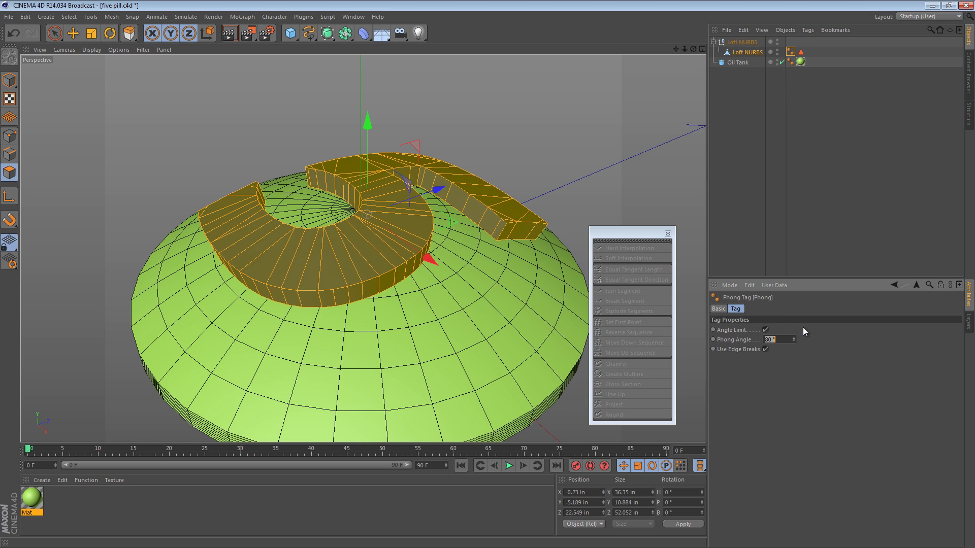
type("60")
key("Return")
Step: Deselect the 5, close the spline palette and switch the view to Gouraud Shading without wireframe
left_click(890, 218)
left_click(666, 234)
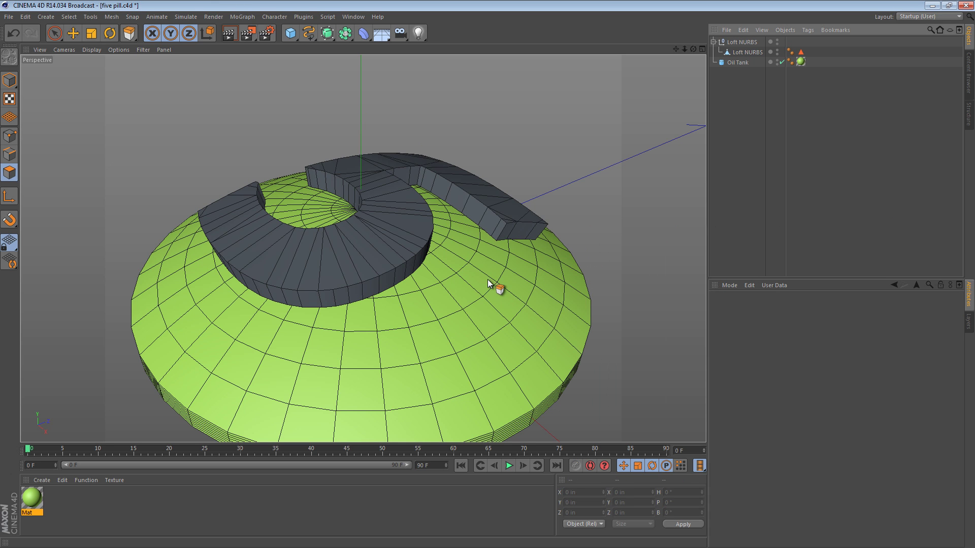
key("n")
key("a")
left_click_drag(395, 298, 452, 254, "alt")
Step: Orbit around the landscape.c4d scene to view the dark pipe across the green terrain
key("v")
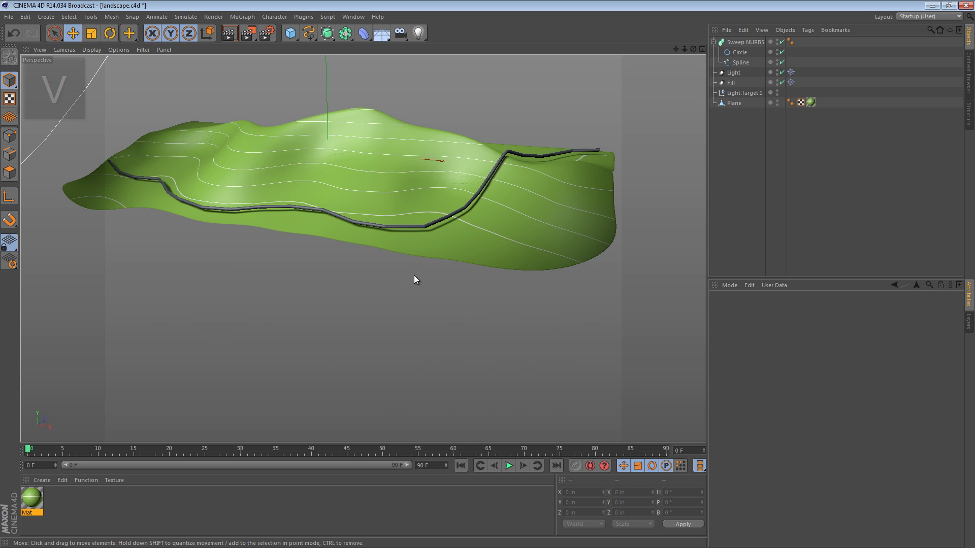
left_click_drag(413, 275, 269, 179, "alt")
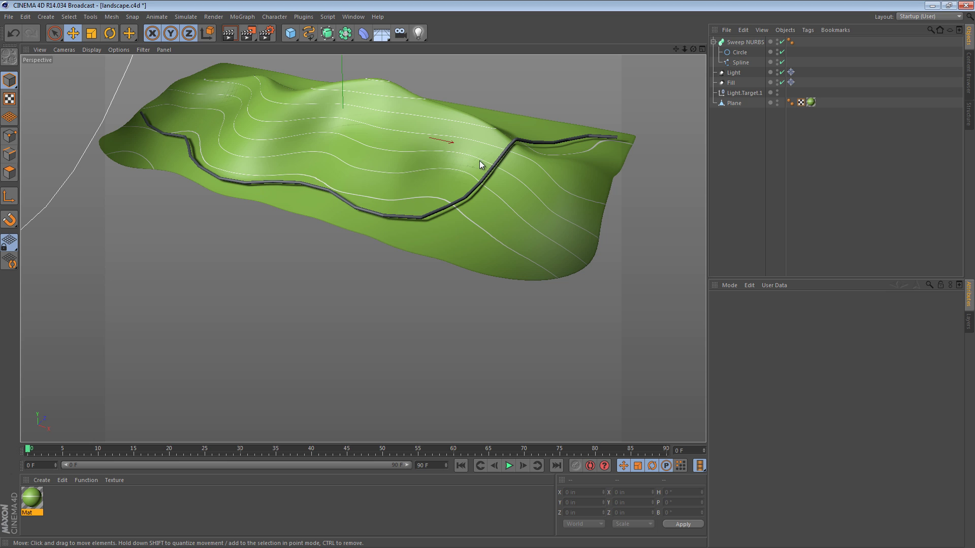
left_click_drag(596, 146, 550, 194, "alt")
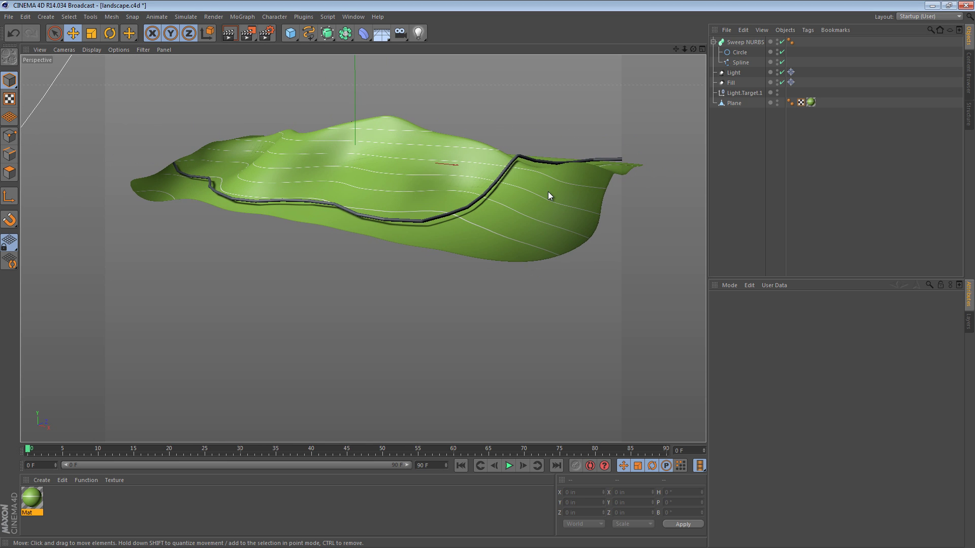